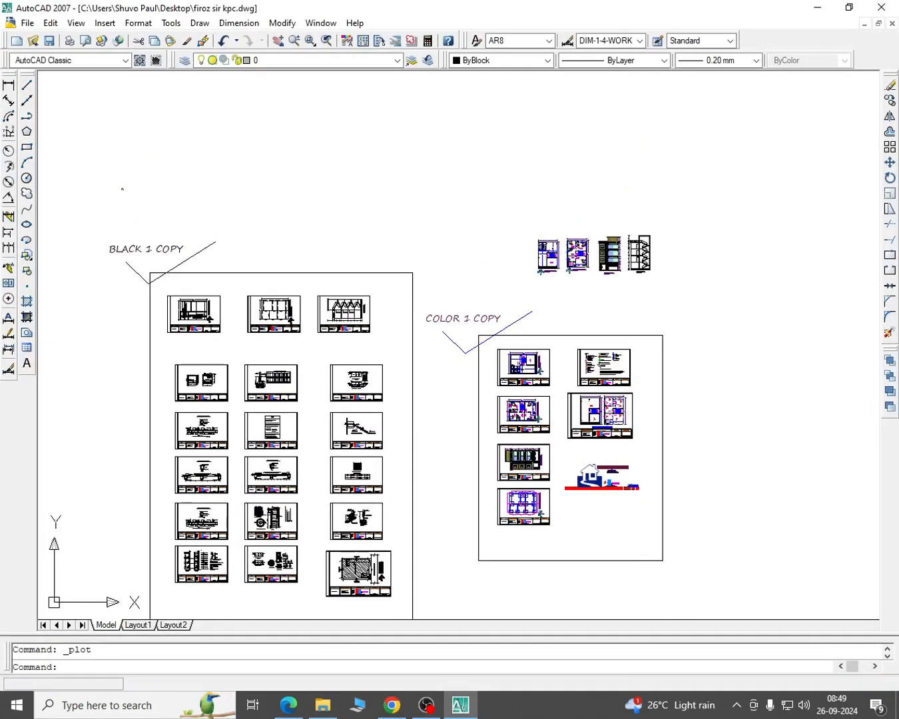
- Start a plot of the model and set the plotter to DWG To PDF.pc3
scroll(628, 260, up, 11)
middle_drag(571, 341, 568, 414)
scroll(561, 394, down, 2)
scroll(566, 343, up, 2)
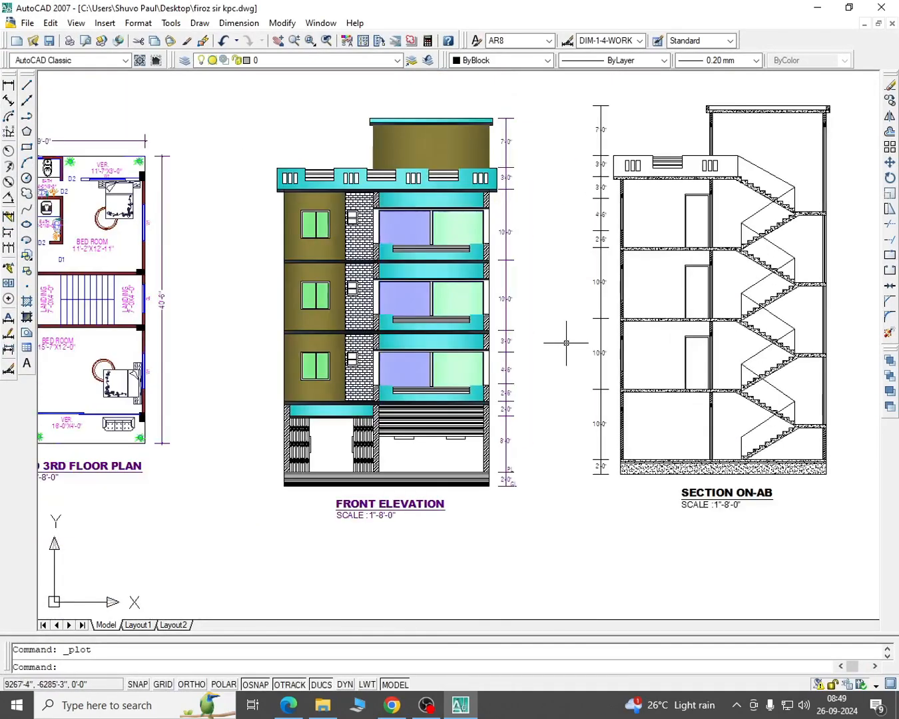
key(ctrl+p)
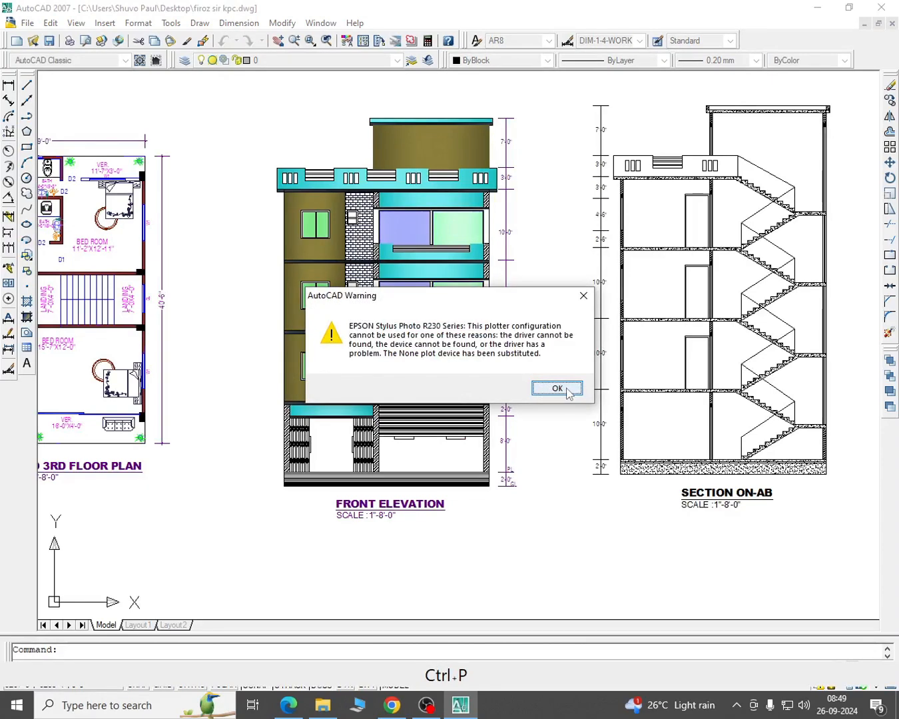
click(557, 388)
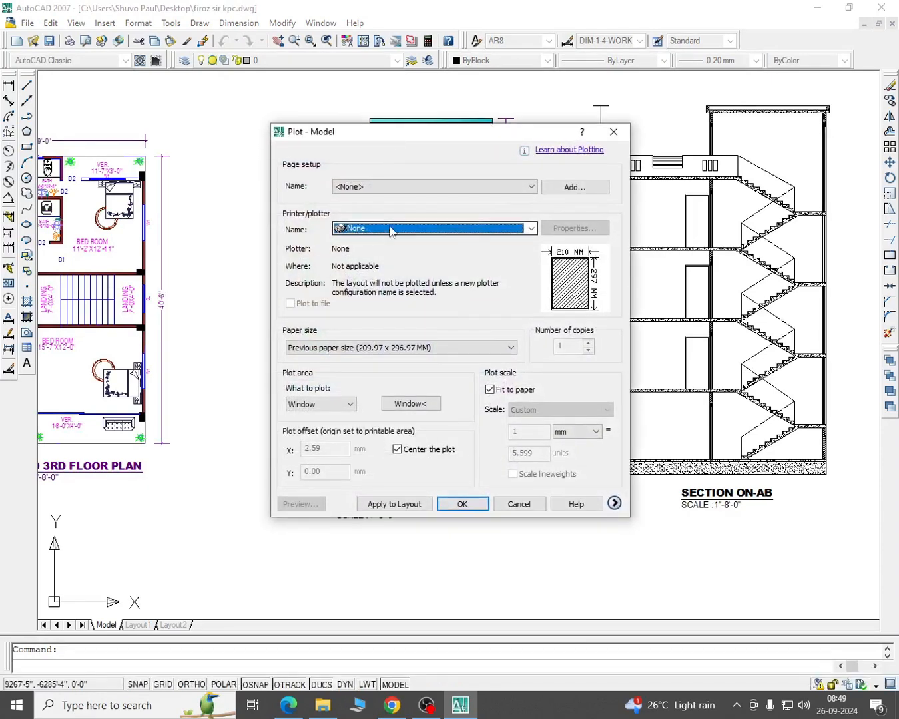
click(395, 231)
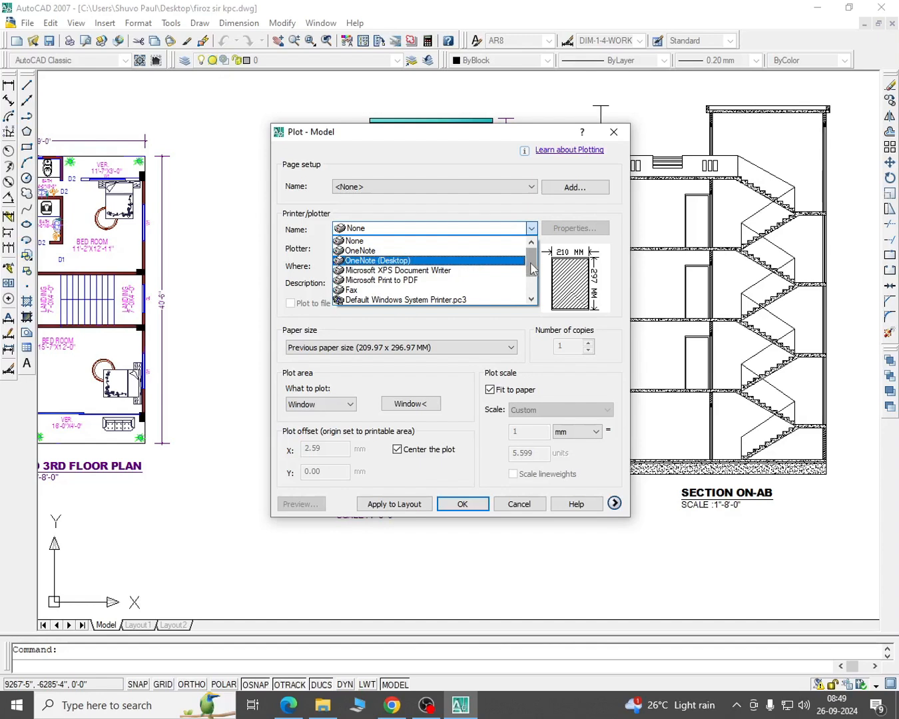
mouse_move(532, 269)
mouse_down()
mouse_move(536, 291)
mouse_move(535, 260)
mouse_up()
drag(534, 266, 535, 280)
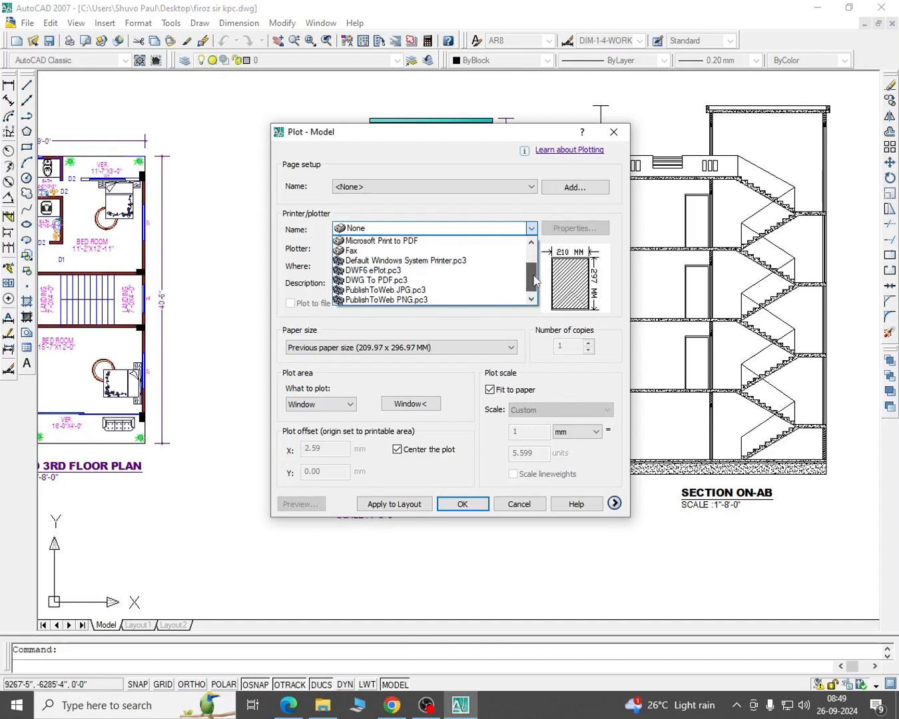
click(397, 285)
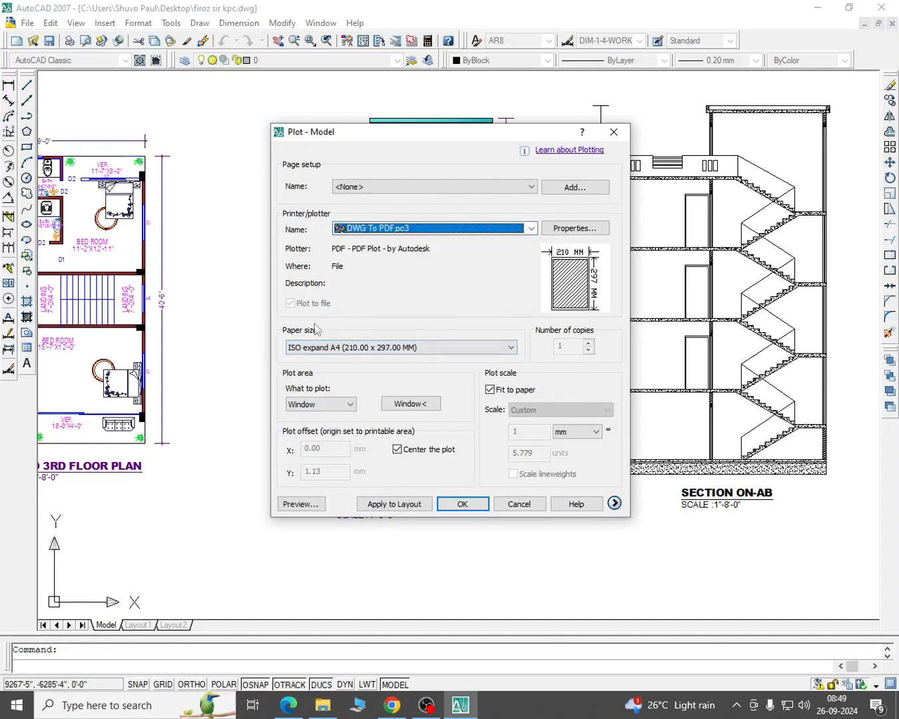
click(373, 347)
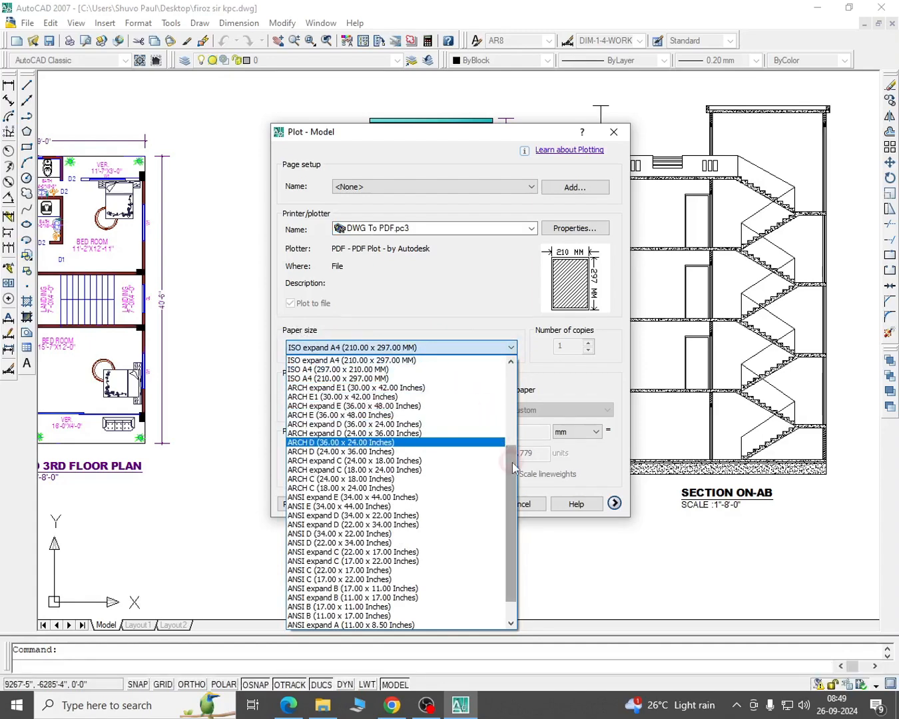
drag(513, 468, 532, 484)
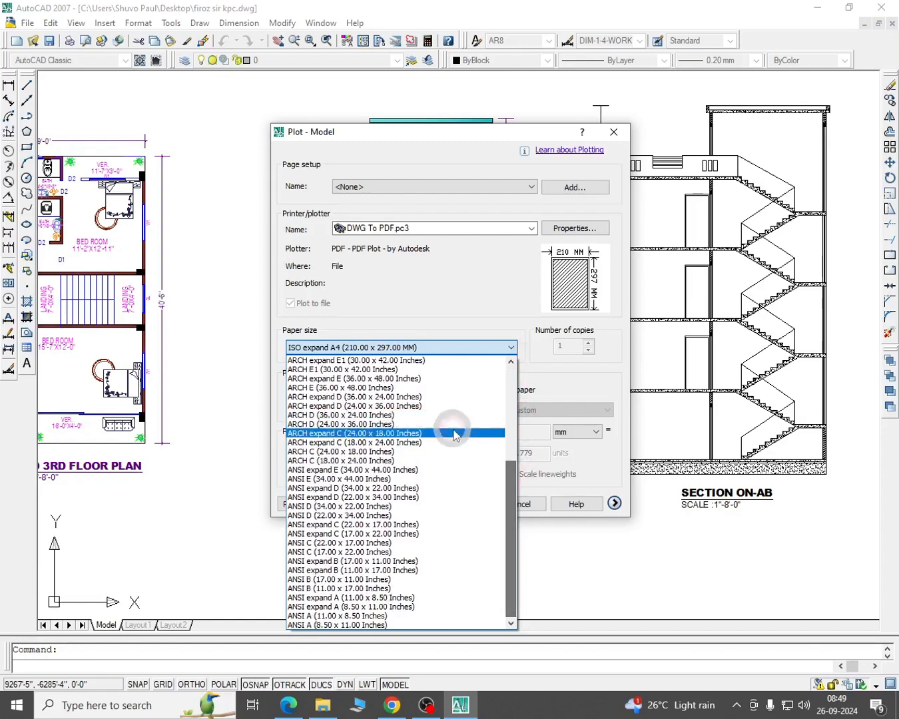
click(493, 298)
click(322, 404)
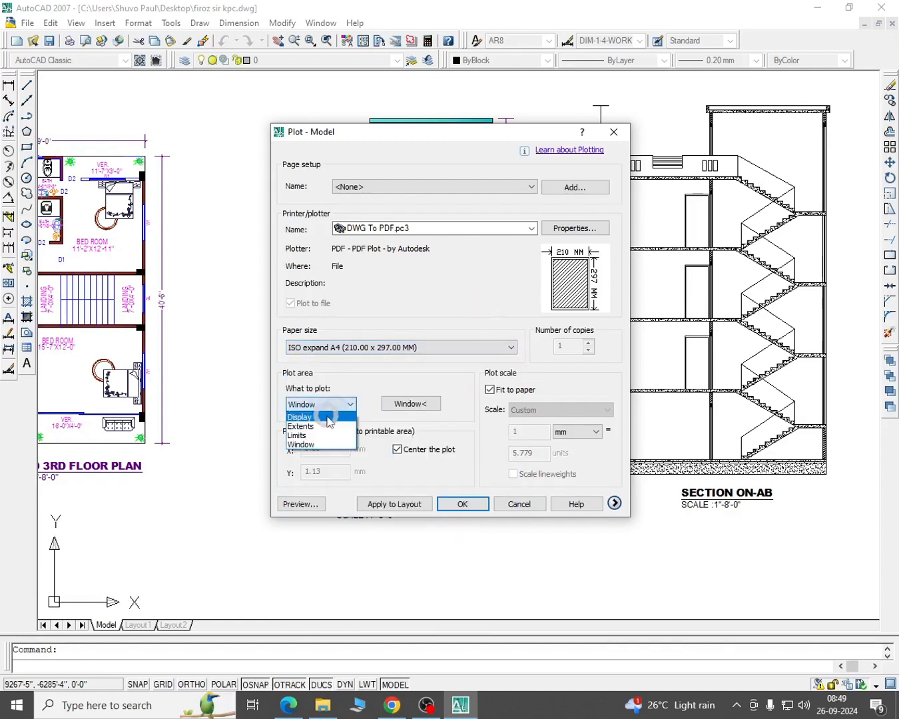
click(311, 418)
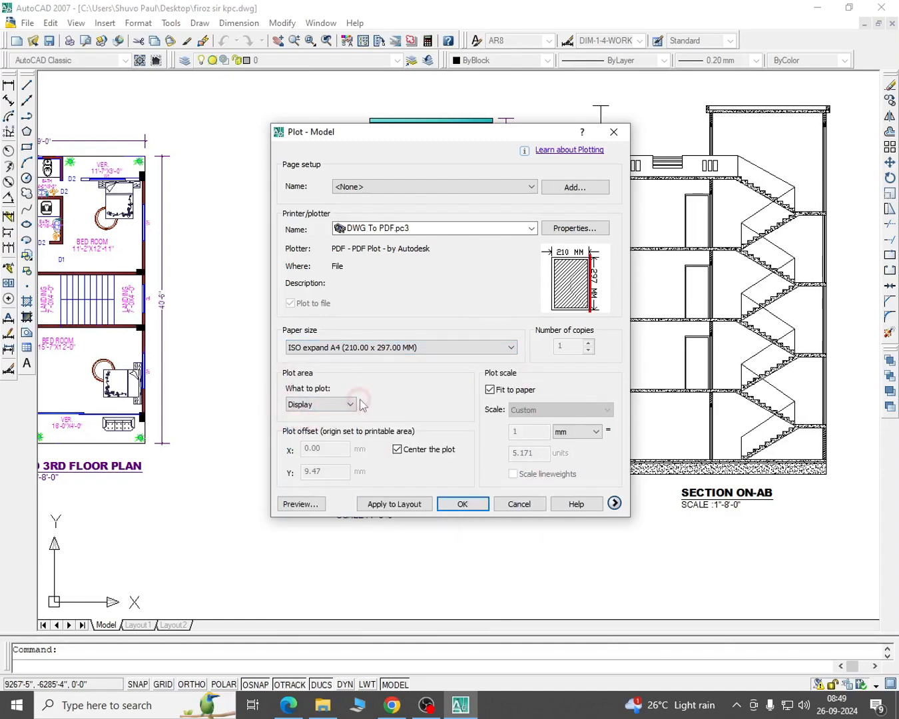
- Set the plot area to a window enclosing the front elevation with its dimensions and title, and preview the plot
click(327, 406)
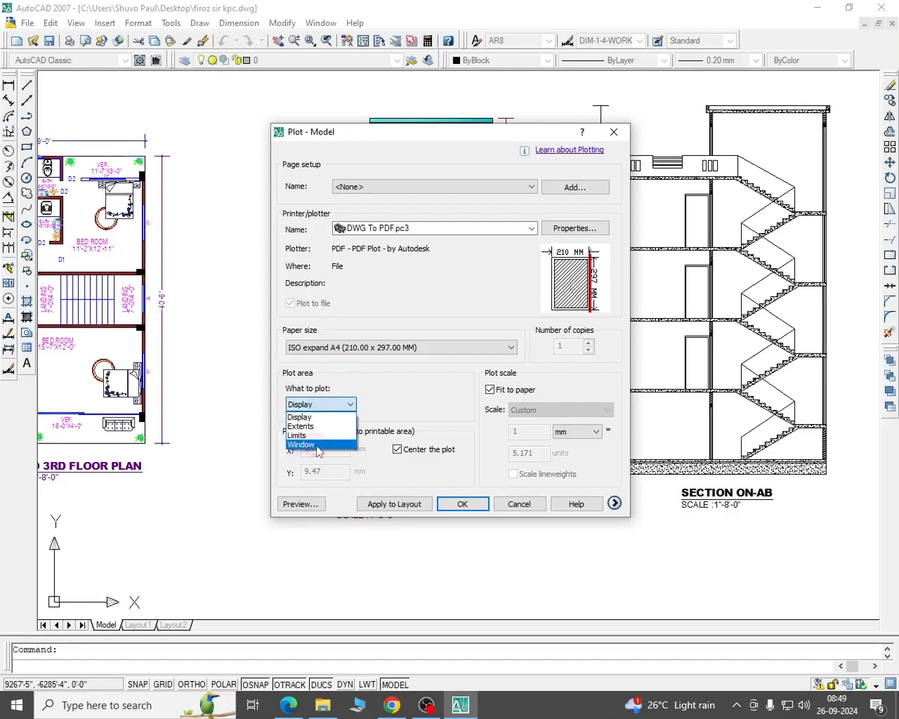
click(320, 444)
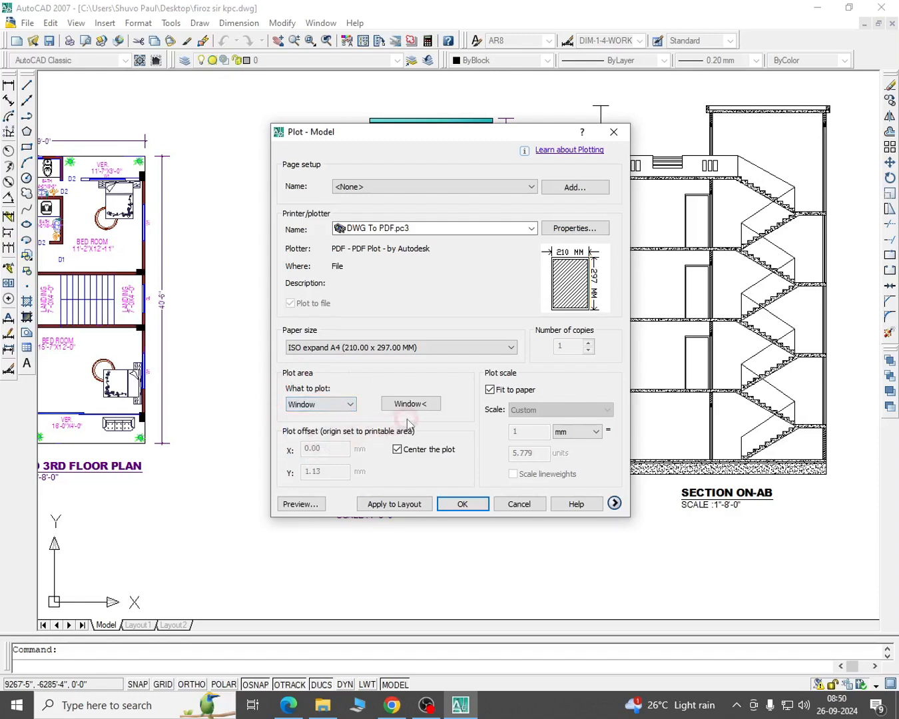
click(425, 405)
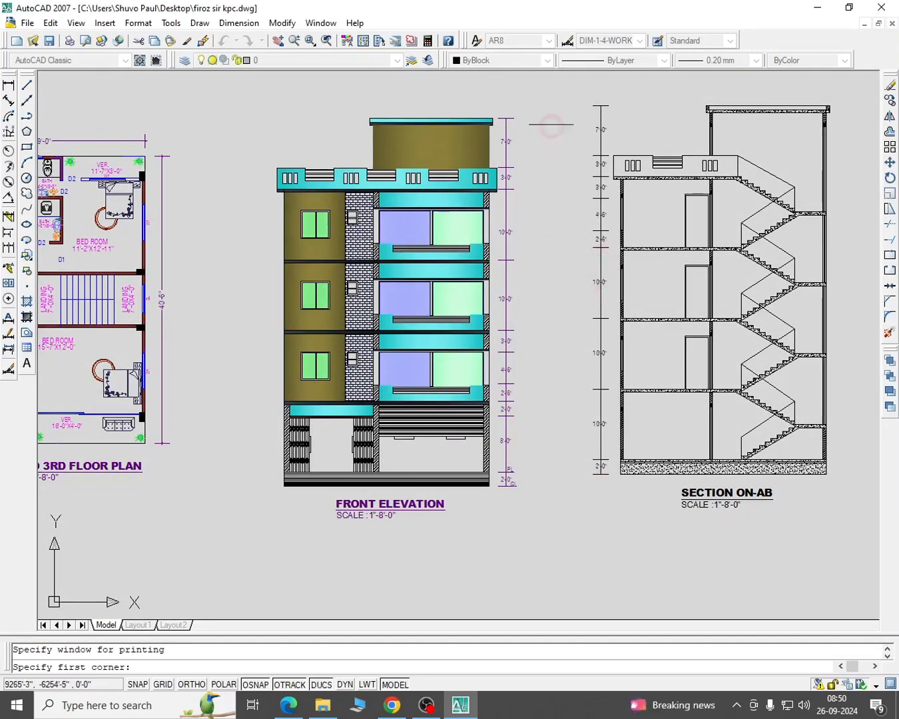
click(533, 94)
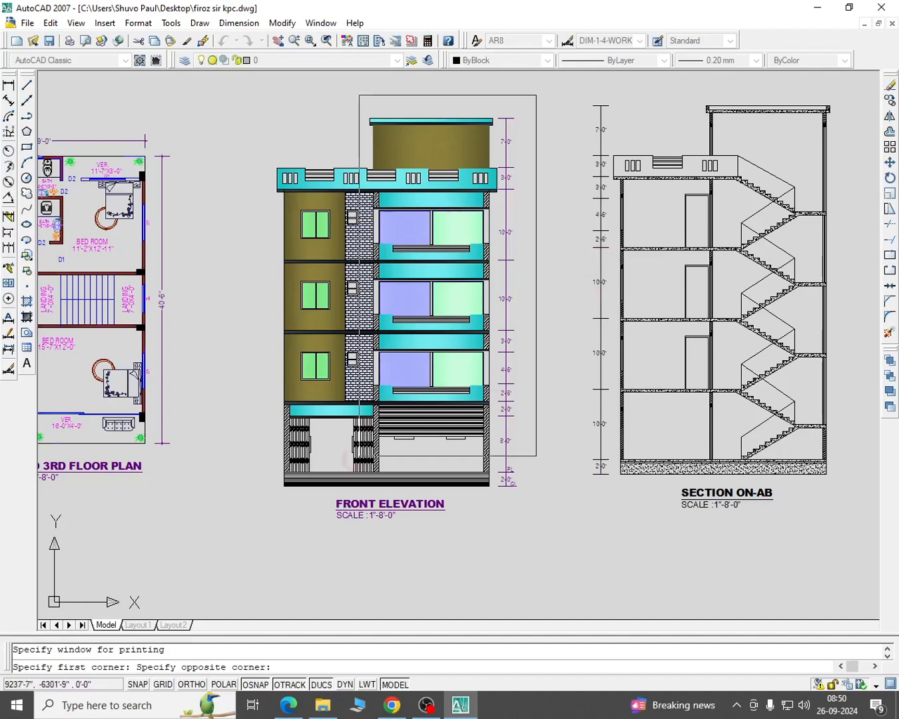
click(250, 537)
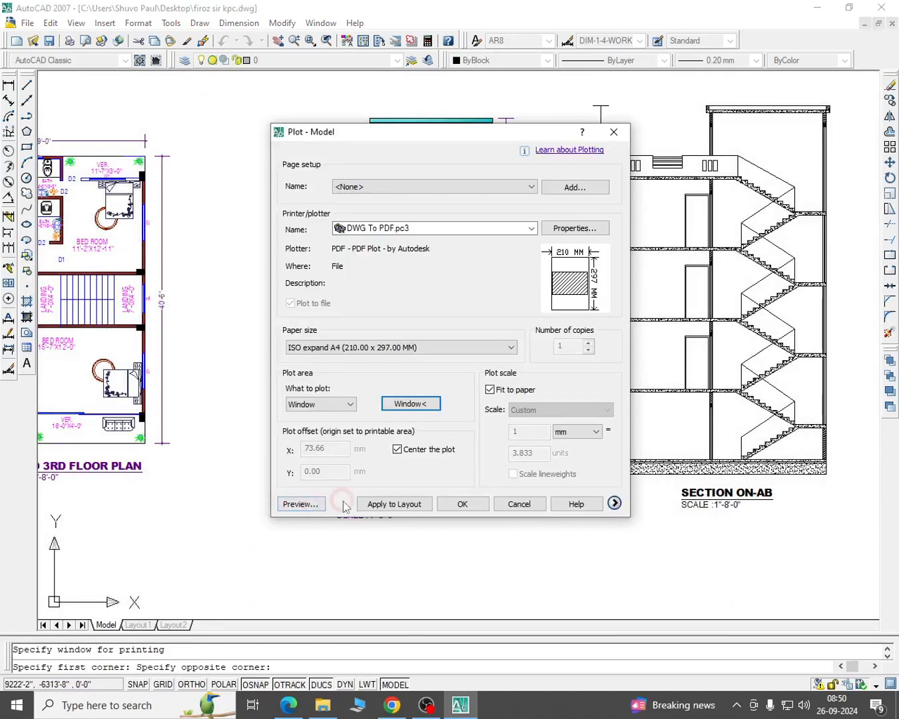
click(299, 505)
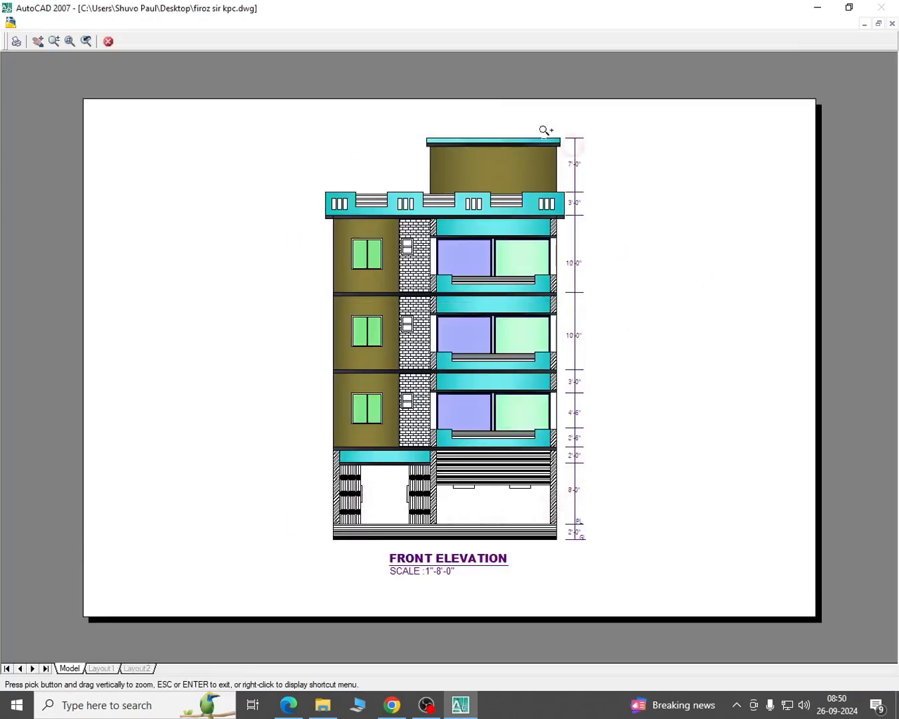
key(Escape)
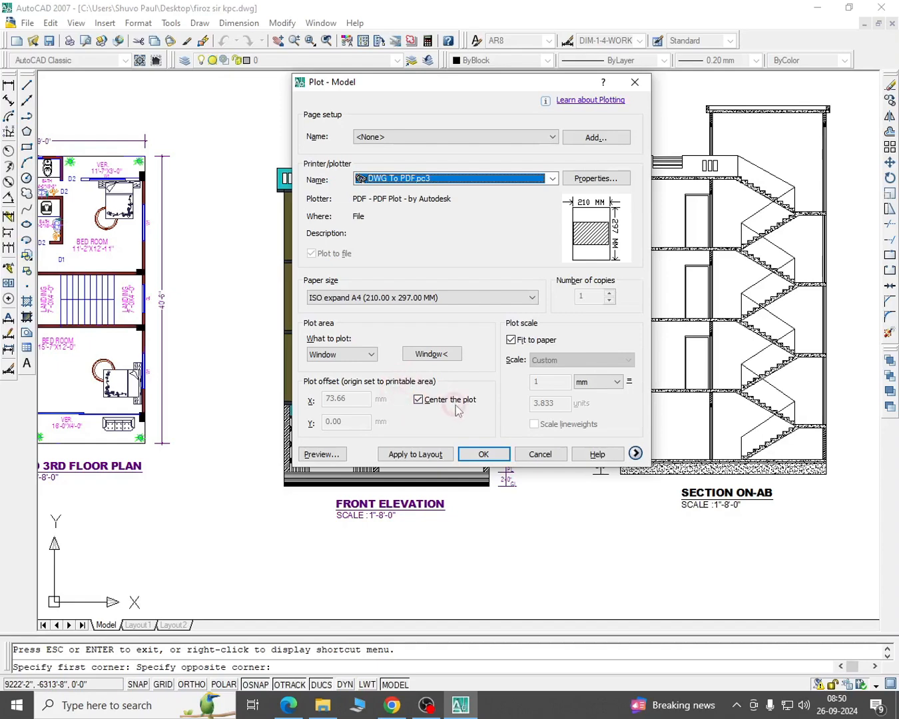
- Run the plot and save the PDF file on the Desktop as "Front evelvation"
click(485, 455)
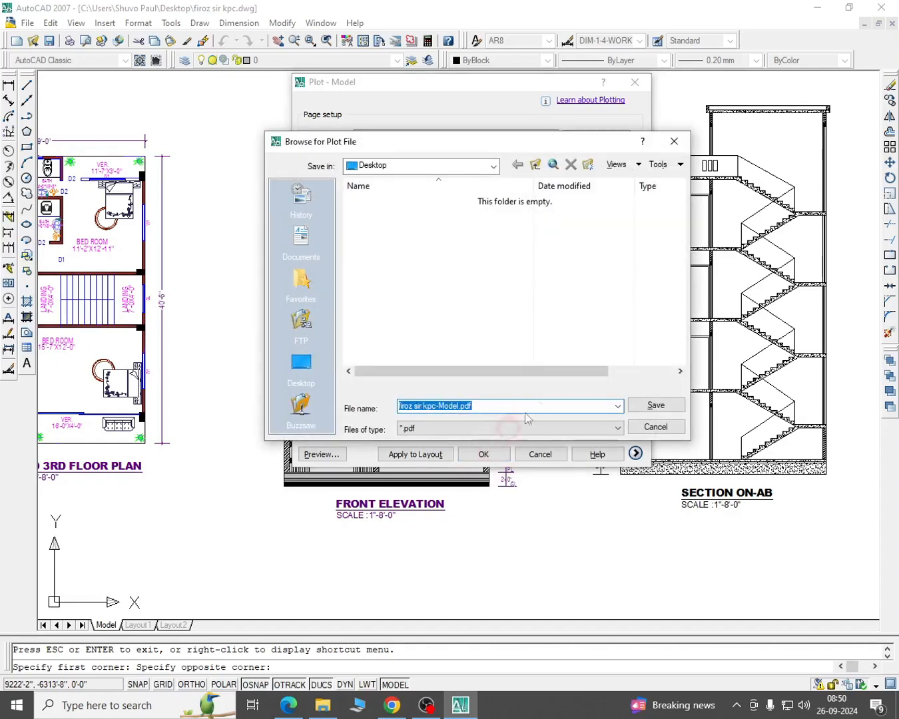
drag(544, 146, 547, 133)
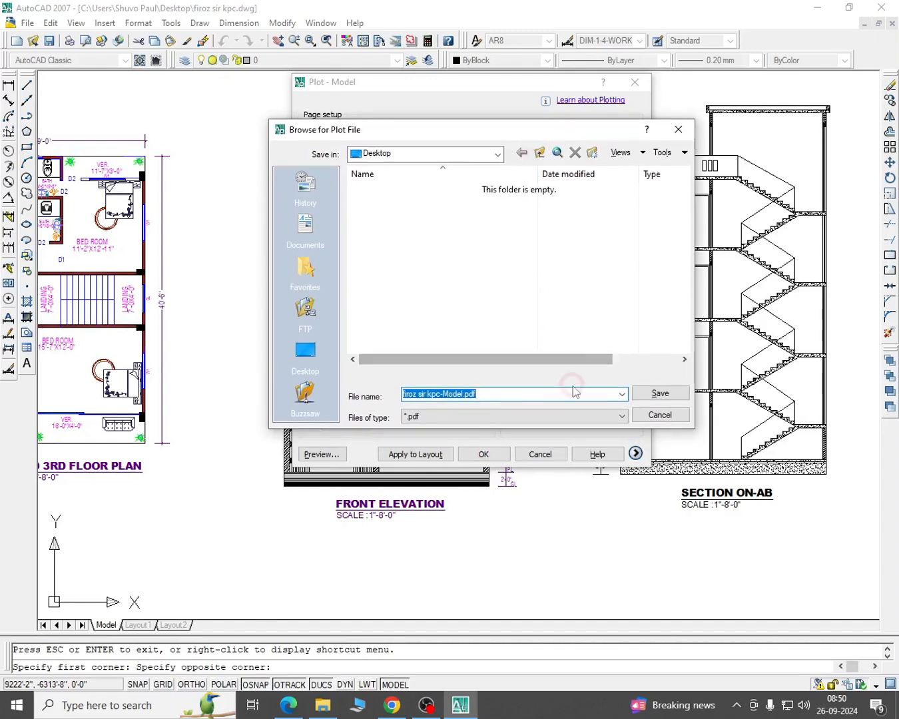
click(545, 392)
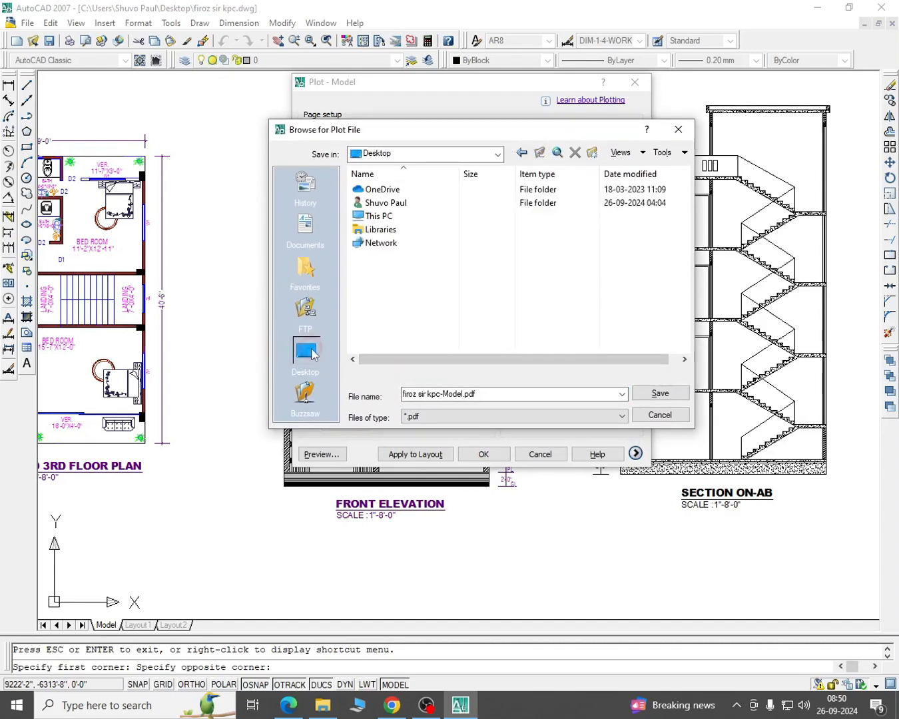
click(428, 397)
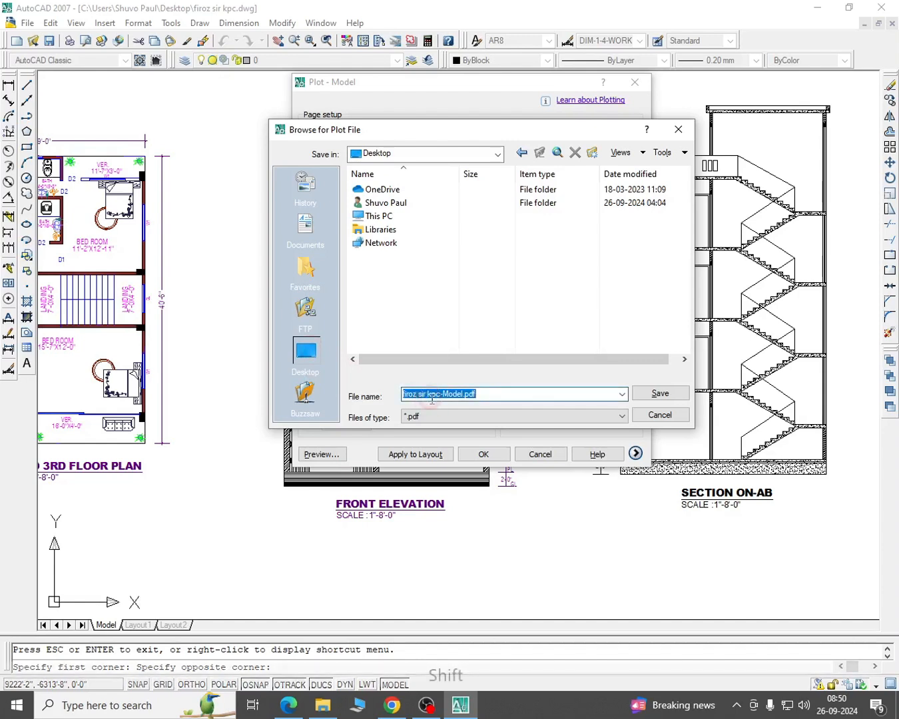
text(Fro)
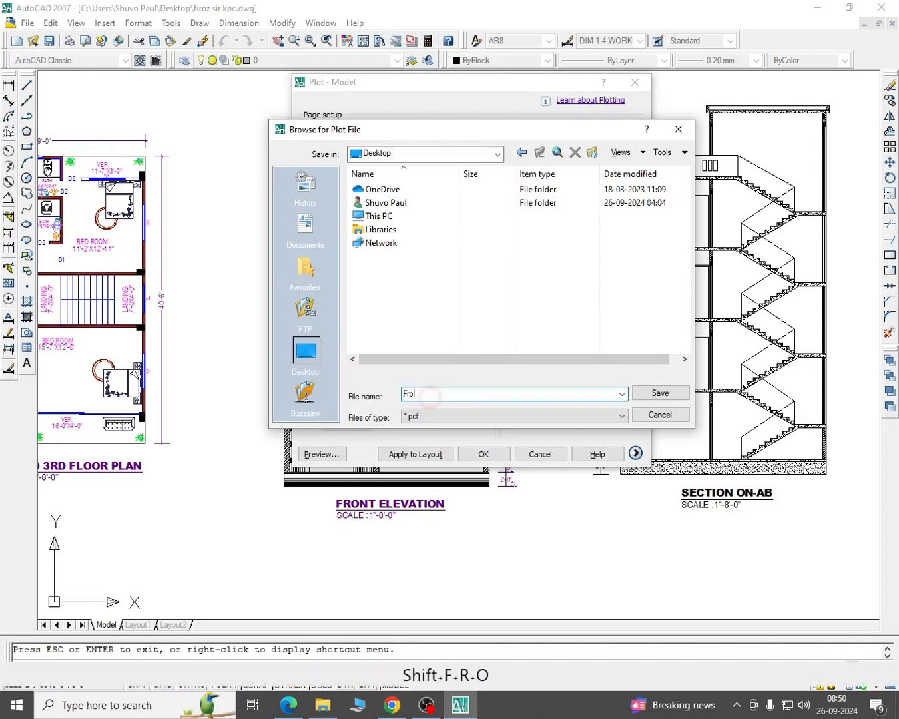
text(nt )
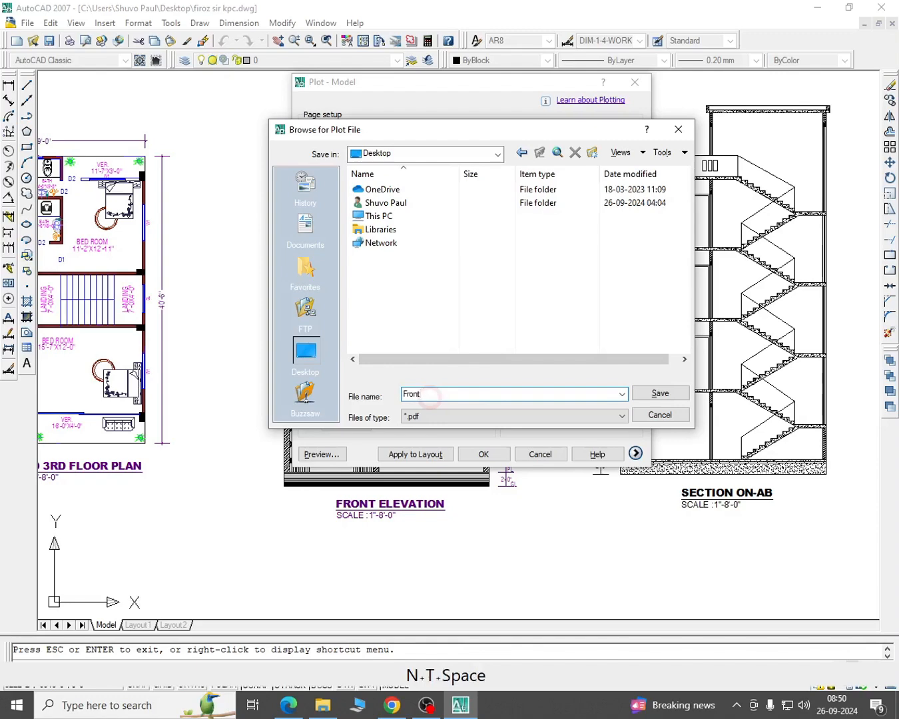
text(evelvation)
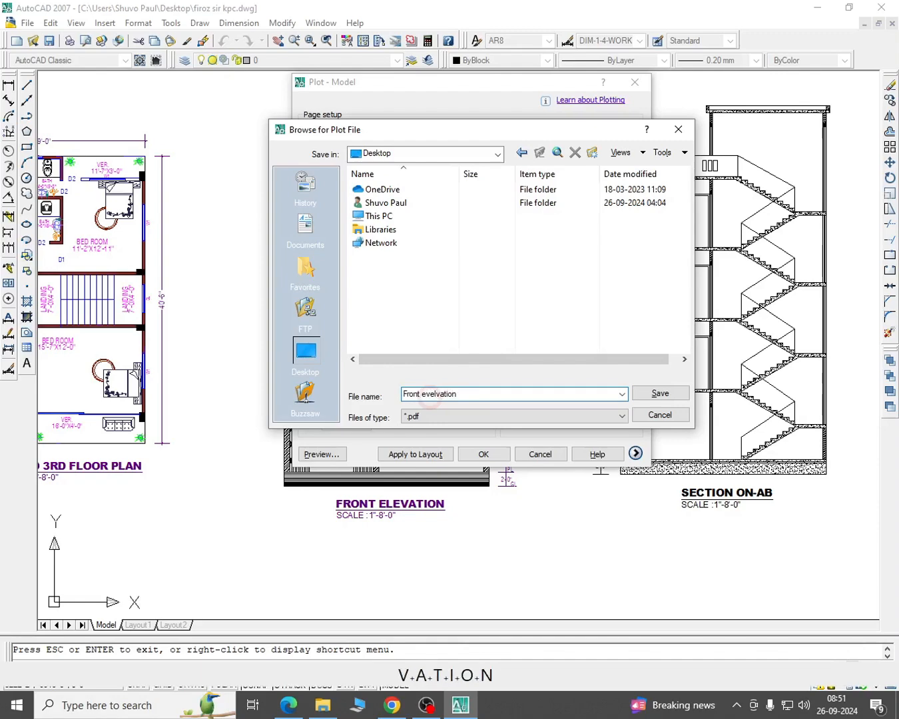
click(659, 394)
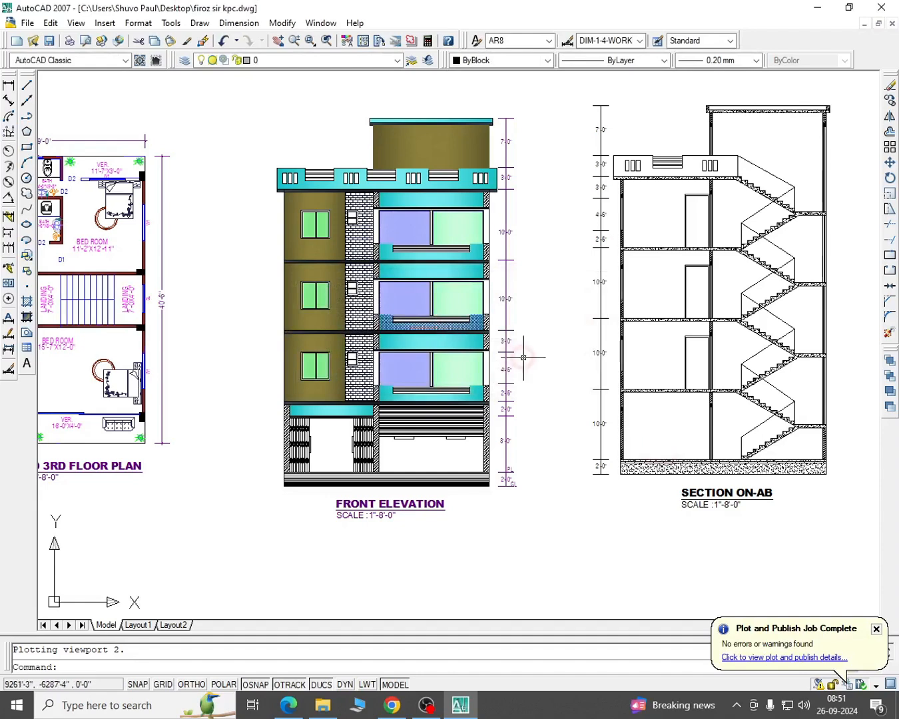
- Open the "Front evelvation" PDF from the desktop and check the plotted drawing
click(818, 7)
right_click(626, 137)
click(667, 177)
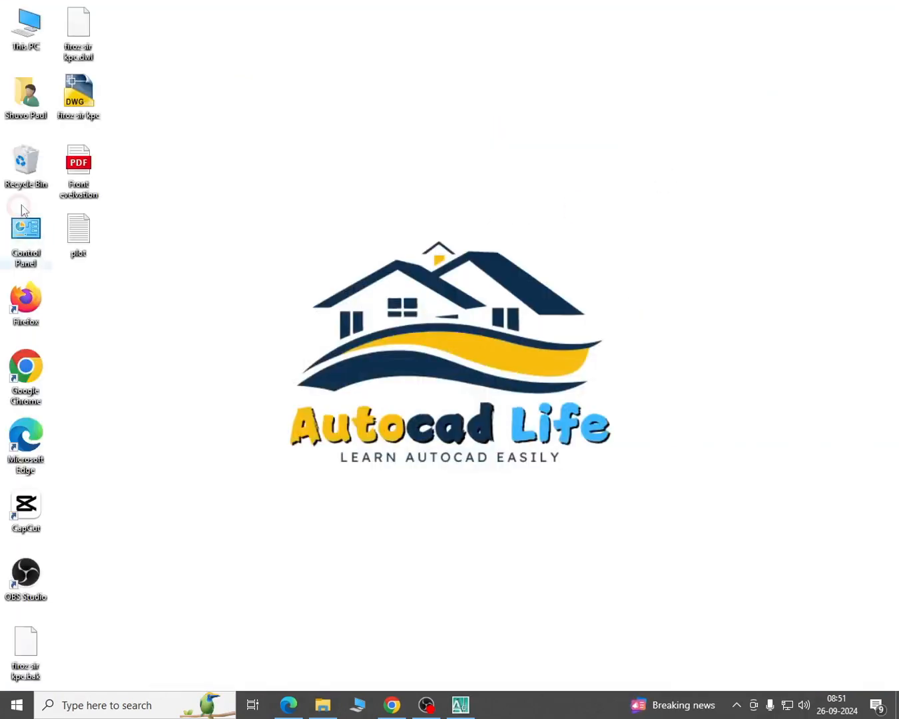
double_click(81, 168)
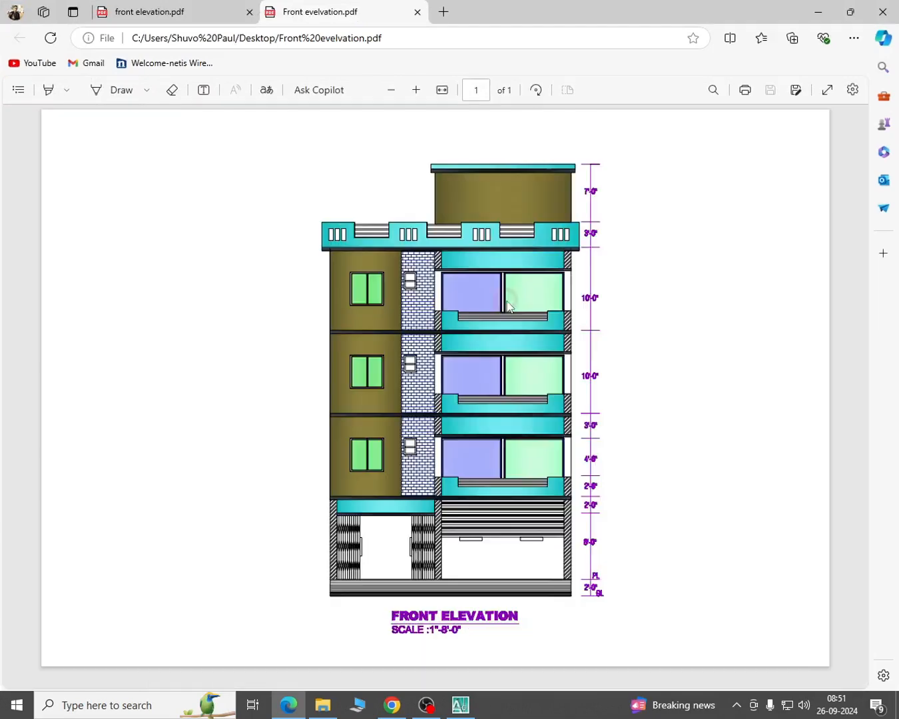
click(818, 11)
right_click(708, 154)
click(752, 196)
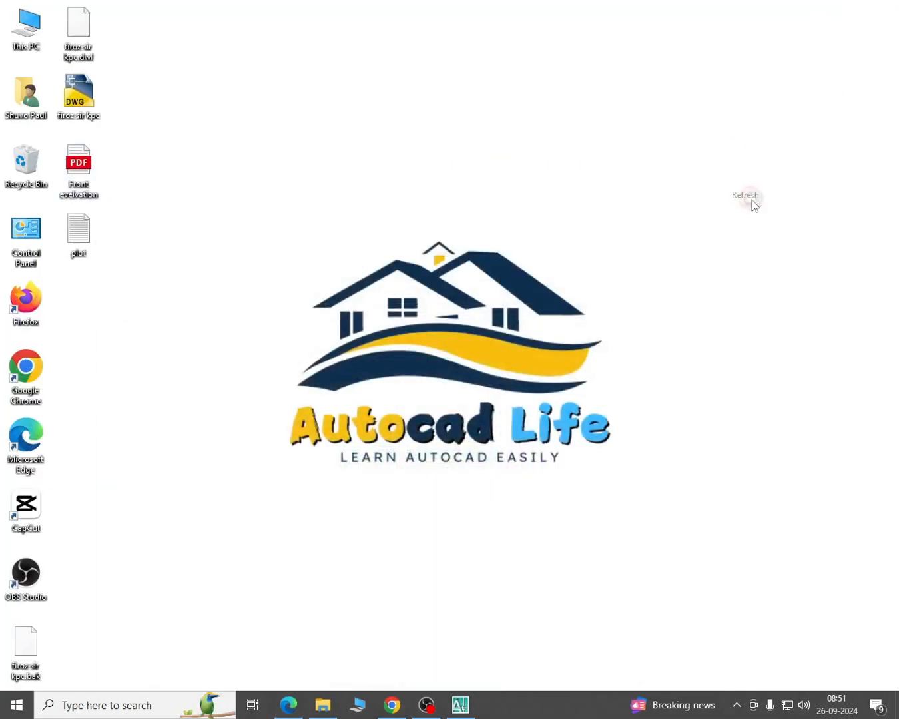
click(674, 437)
- Return to AutoCAD and start another plot with PublishToWeb PNG.pc3, using the default paper size Sun Hi-Res (1600 x 1280 pixels)
click(470, 704)
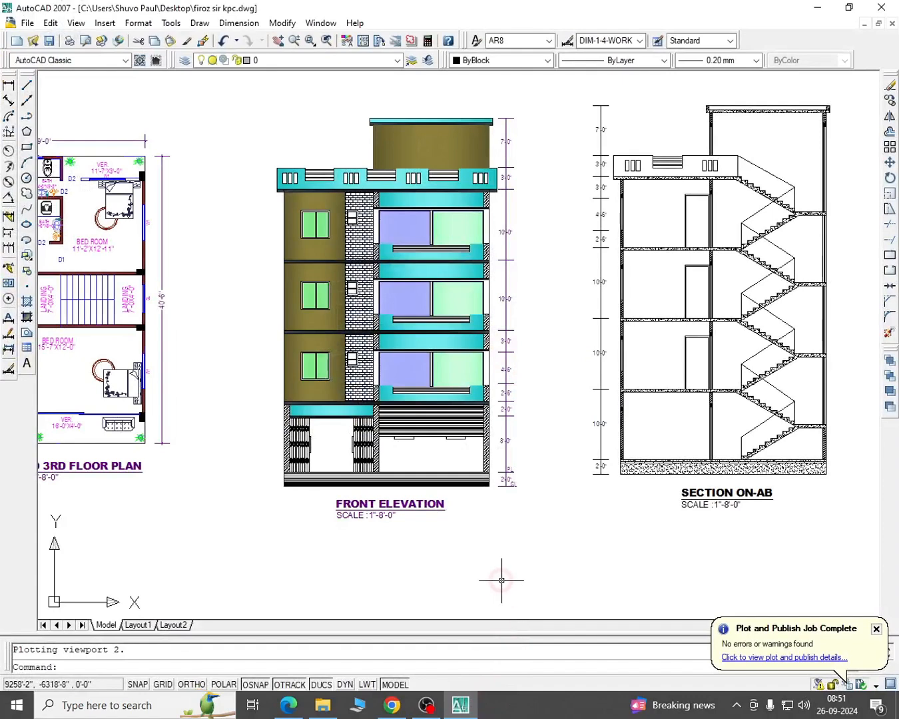
key(ctrl+p)
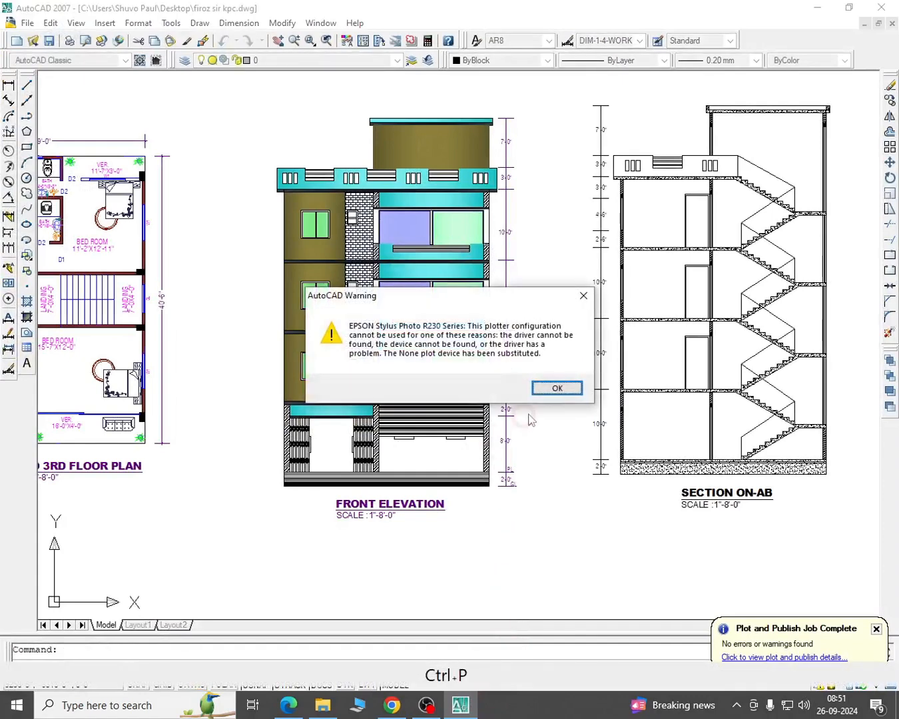
click(557, 389)
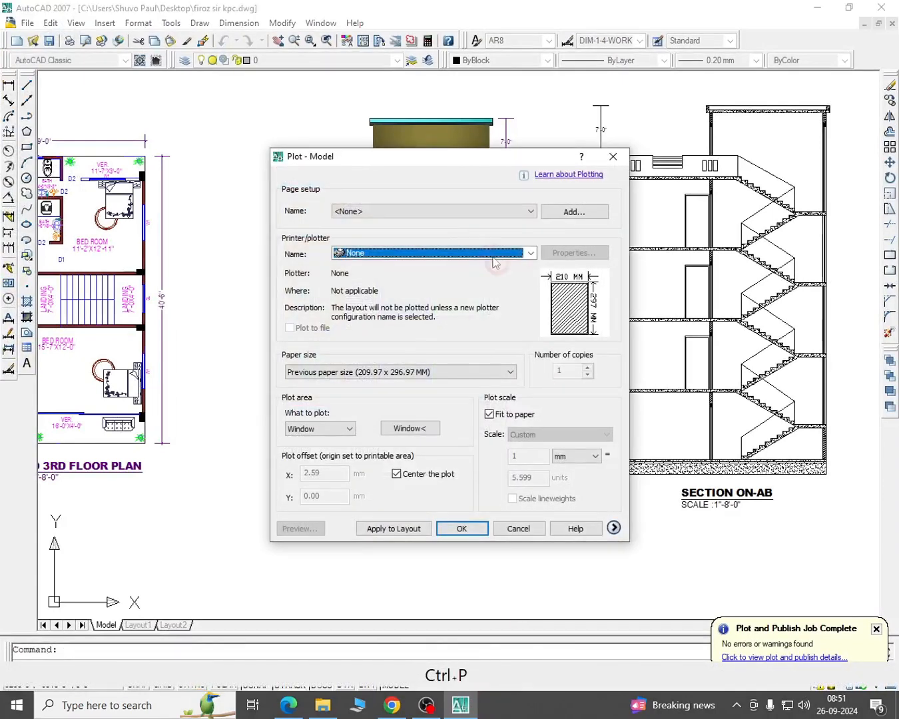
click(384, 256)
scroll(373, 307, down, 2)
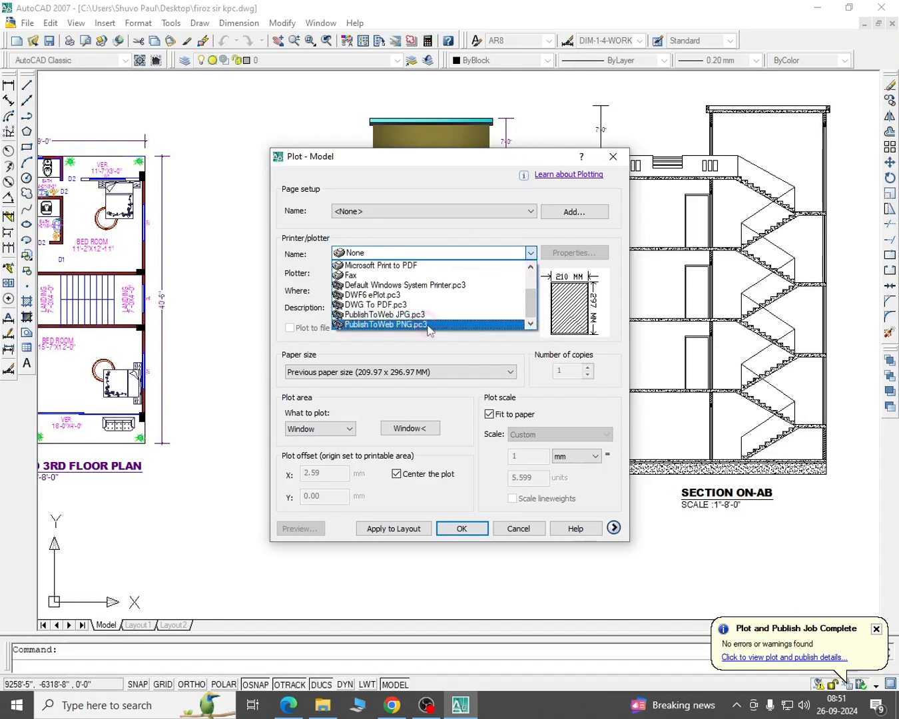
click(400, 325)
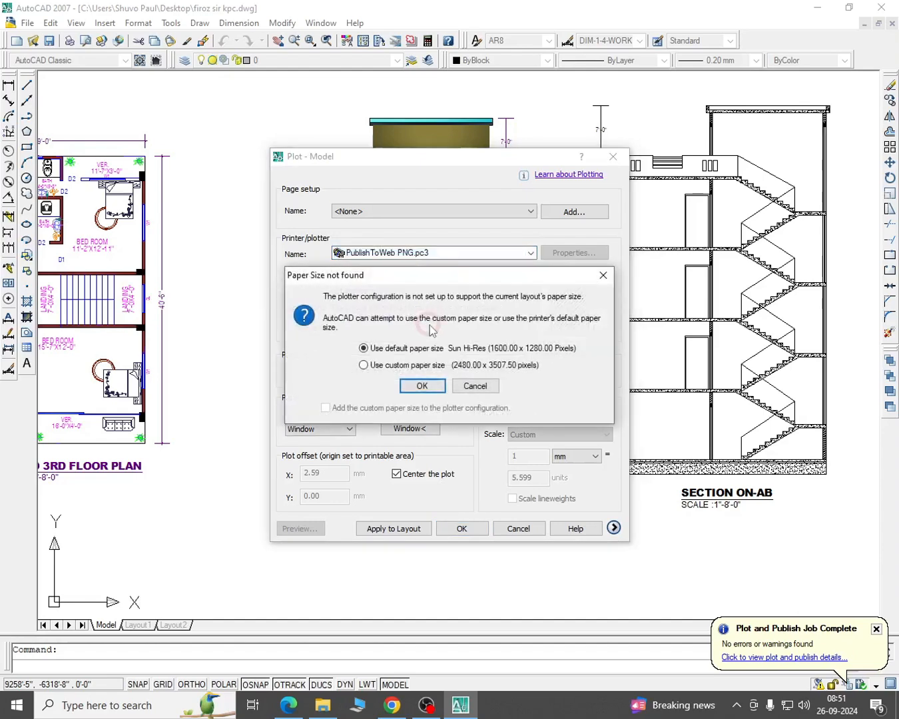
click(421, 388)
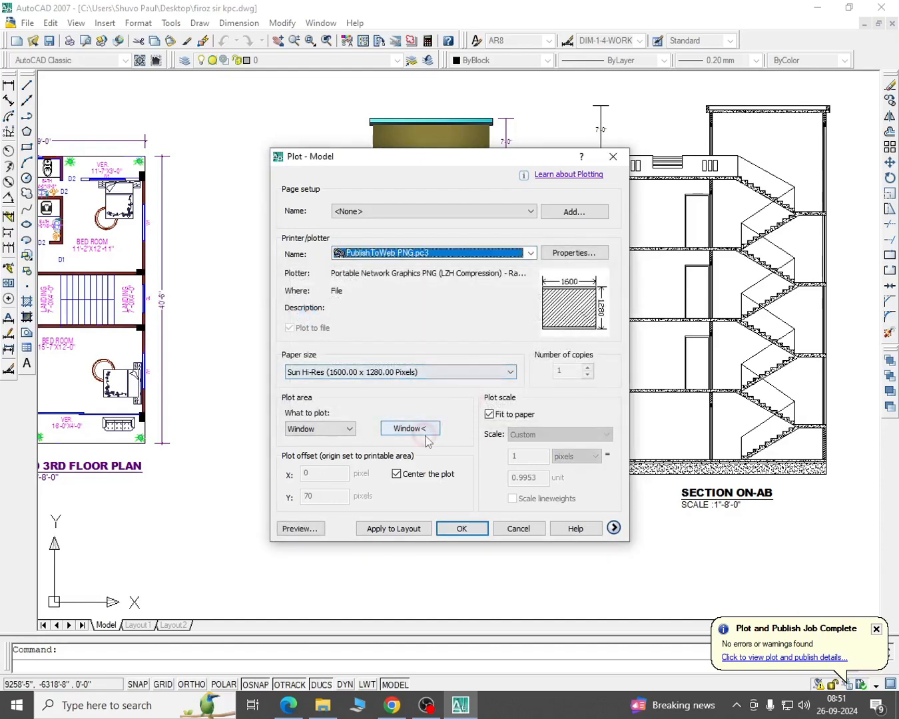
- Set the plot area to a window enclosing the ground floor plan and the 1st to 3rd floor plan, and preview the plot
click(419, 430)
scroll(656, 433, down, 2)
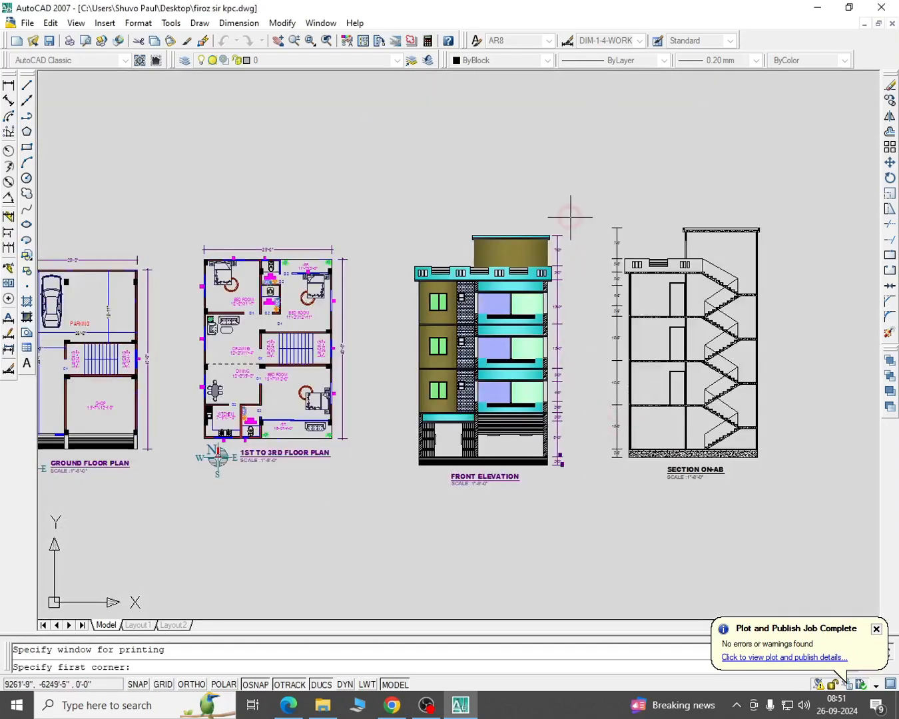
mouse_move(321, 318)
middle_down()
mouse_move(374, 326)
mouse_move(555, 280)
middle_up()
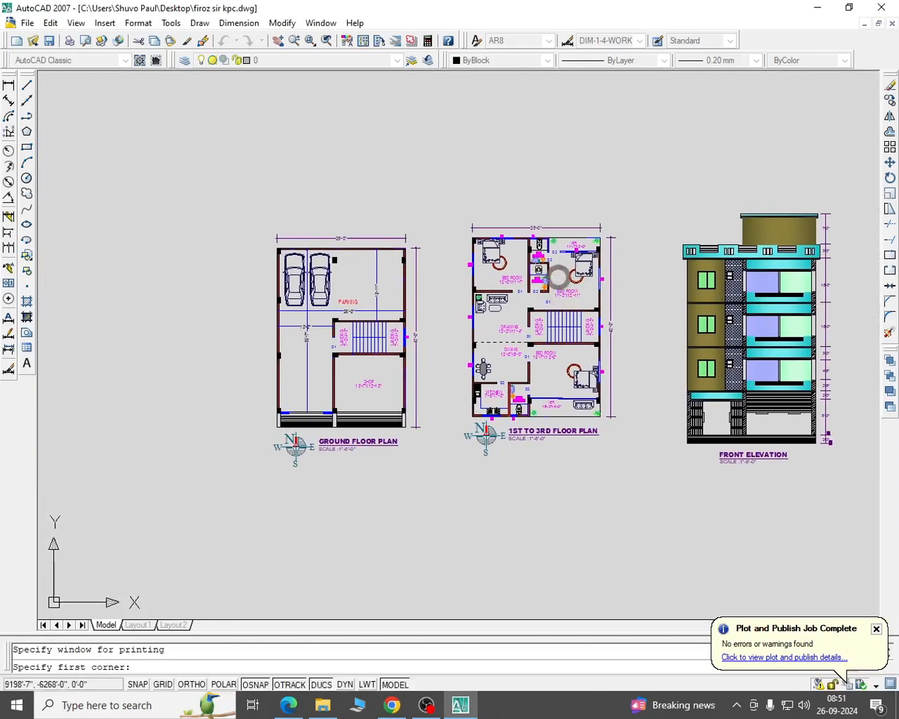
click(637, 202)
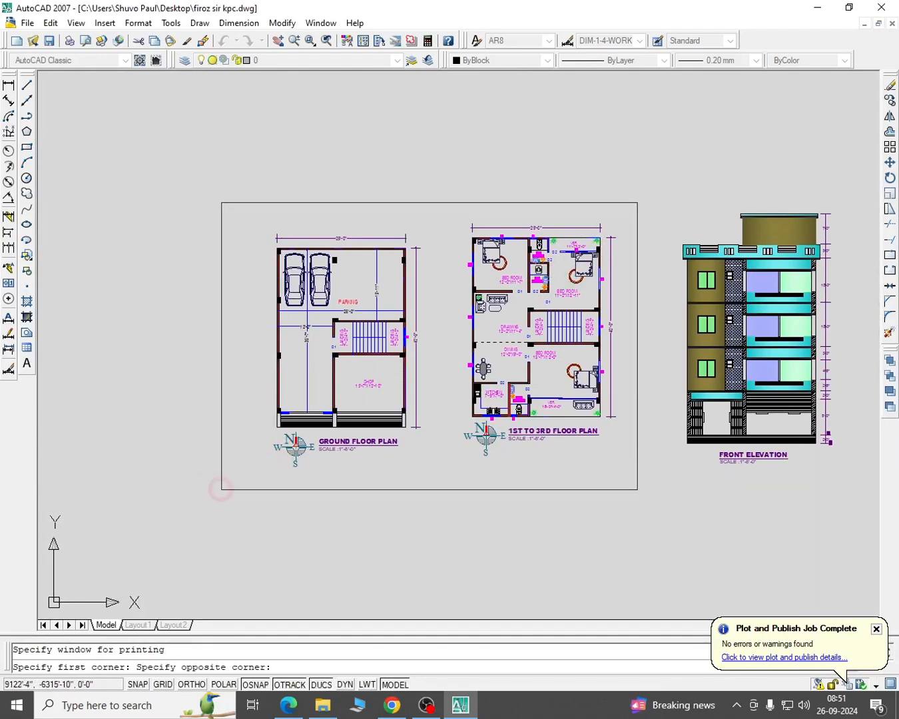
click(236, 489)
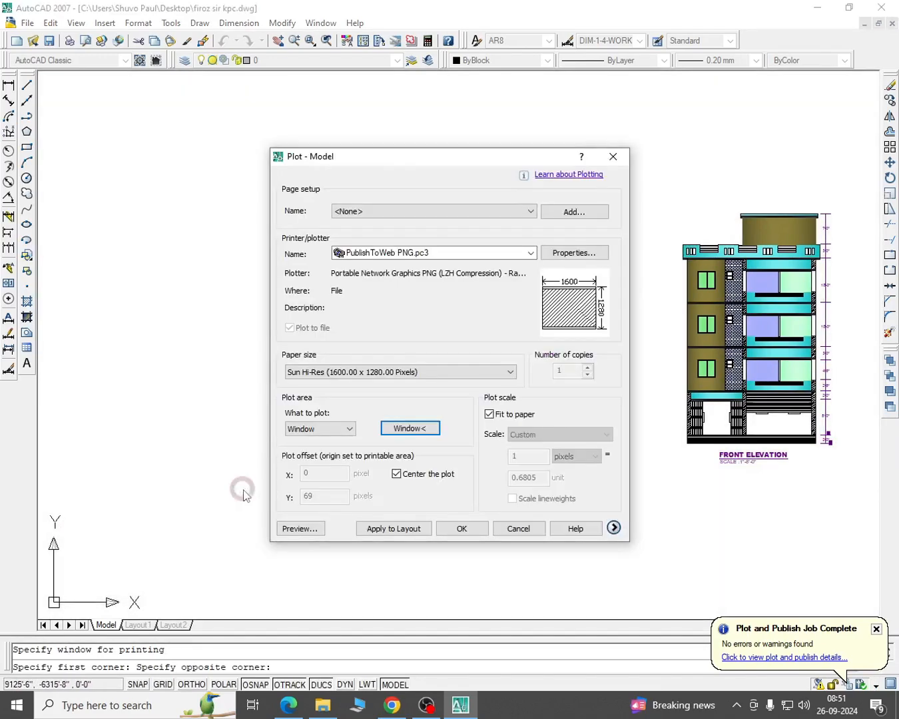
click(317, 532)
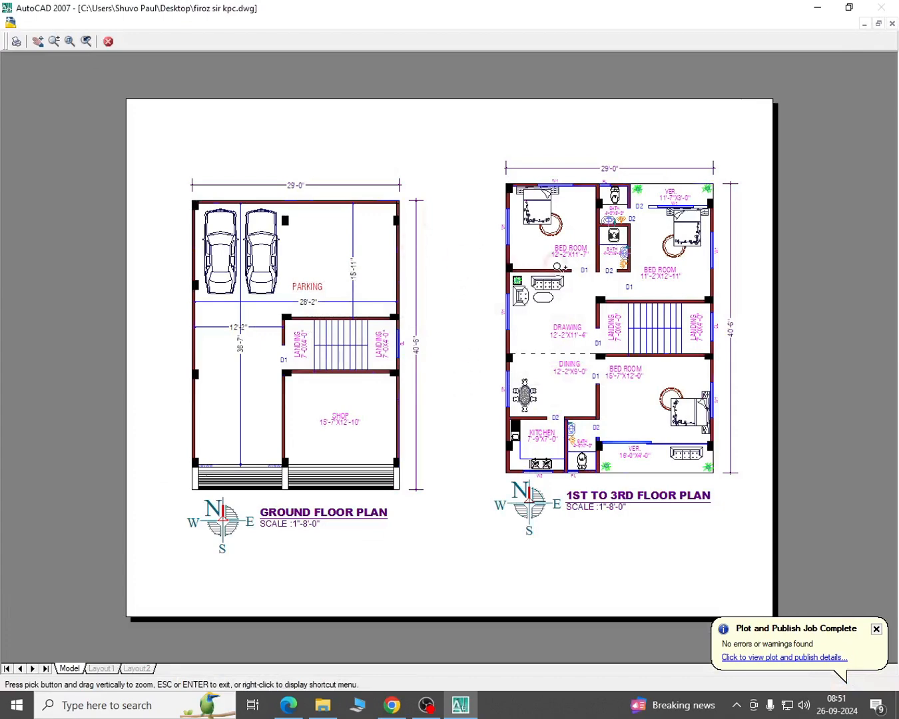
key(Escape)
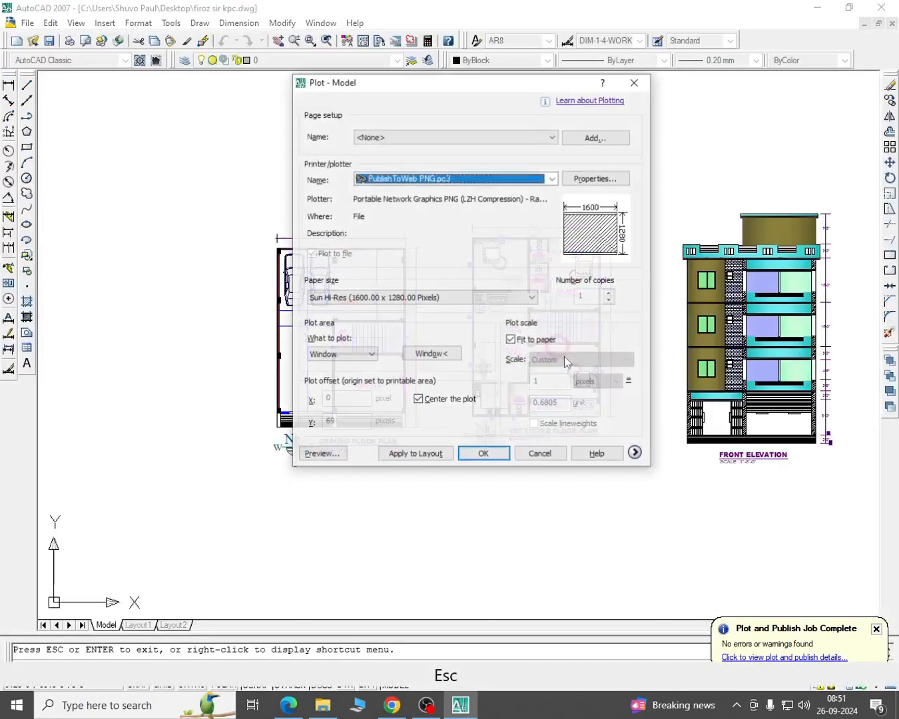
- Run the plot and save the PNG file on the Desktop as "floor plan"
click(483, 455)
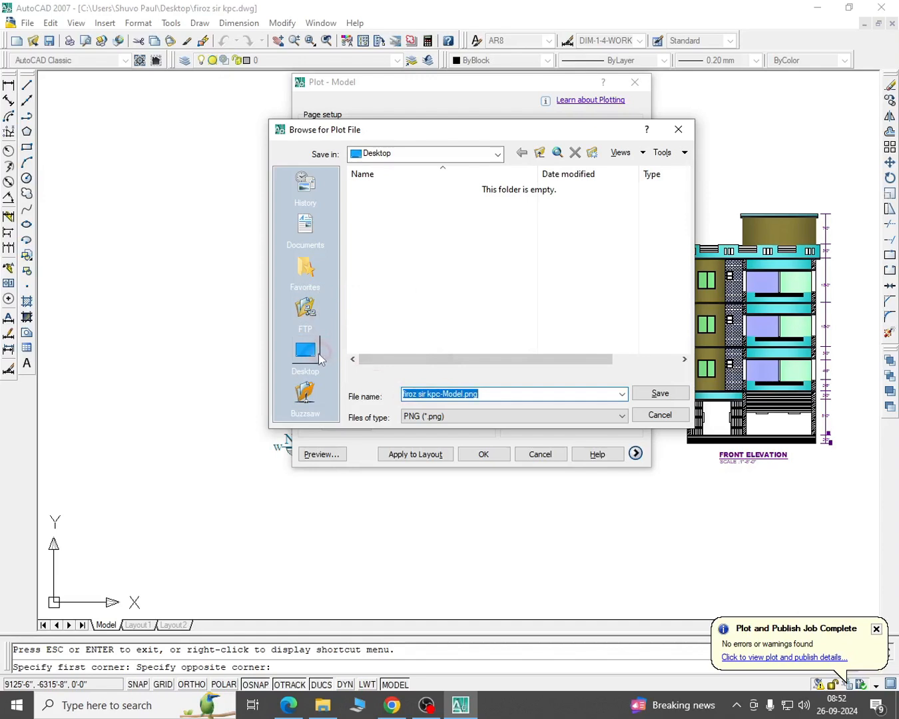
click(310, 355)
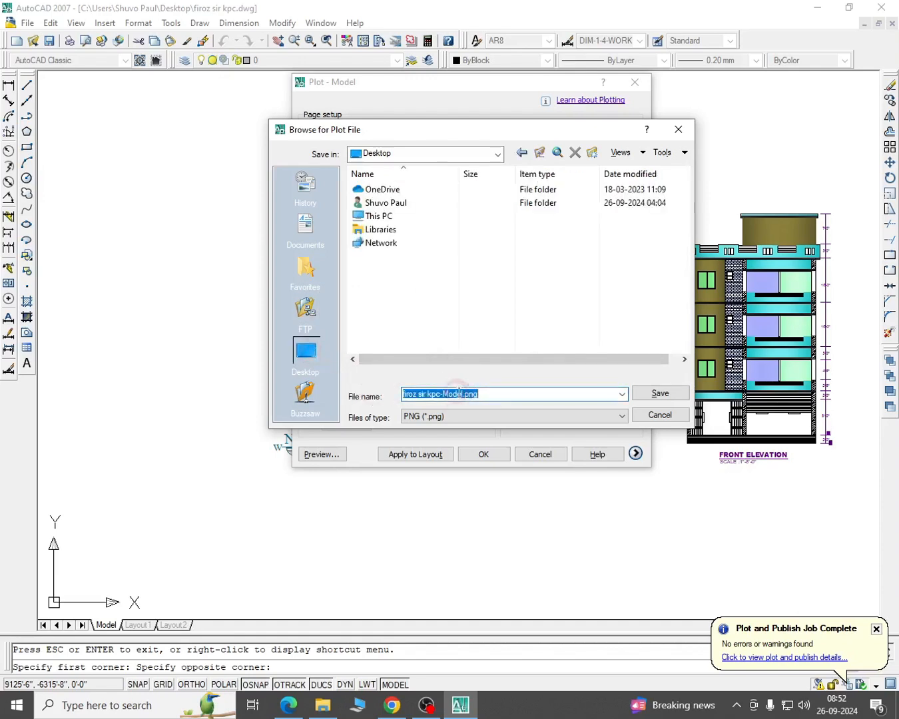
text(flo)
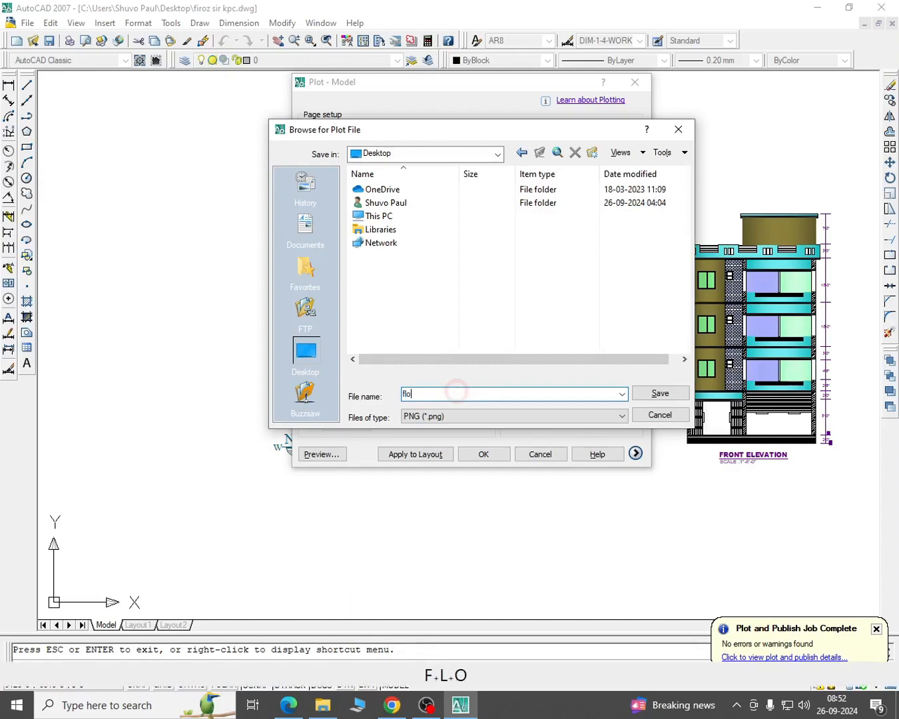
text(or plan)
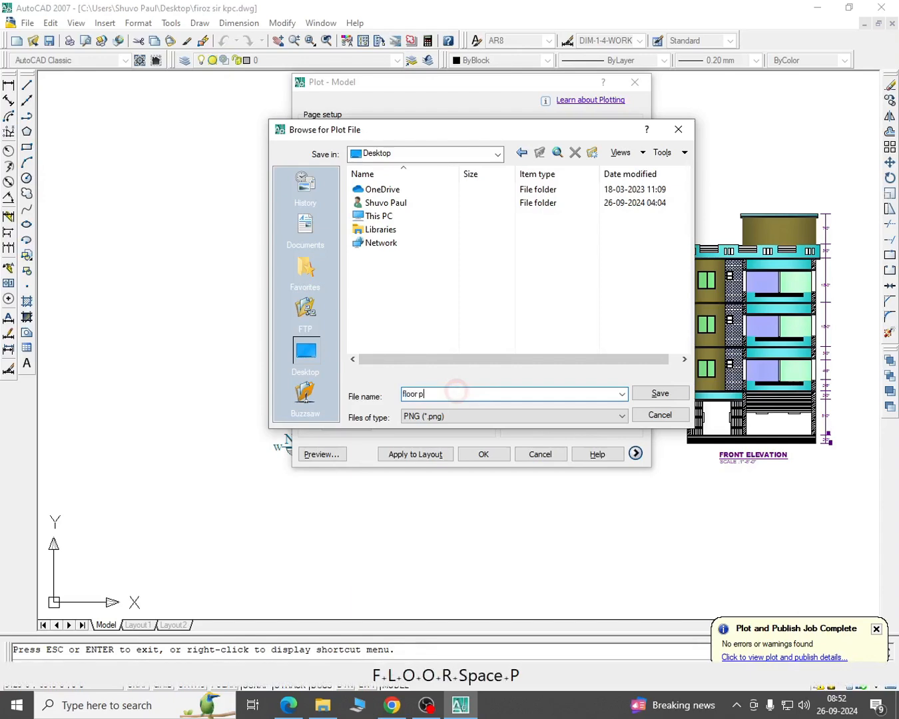
click(659, 394)
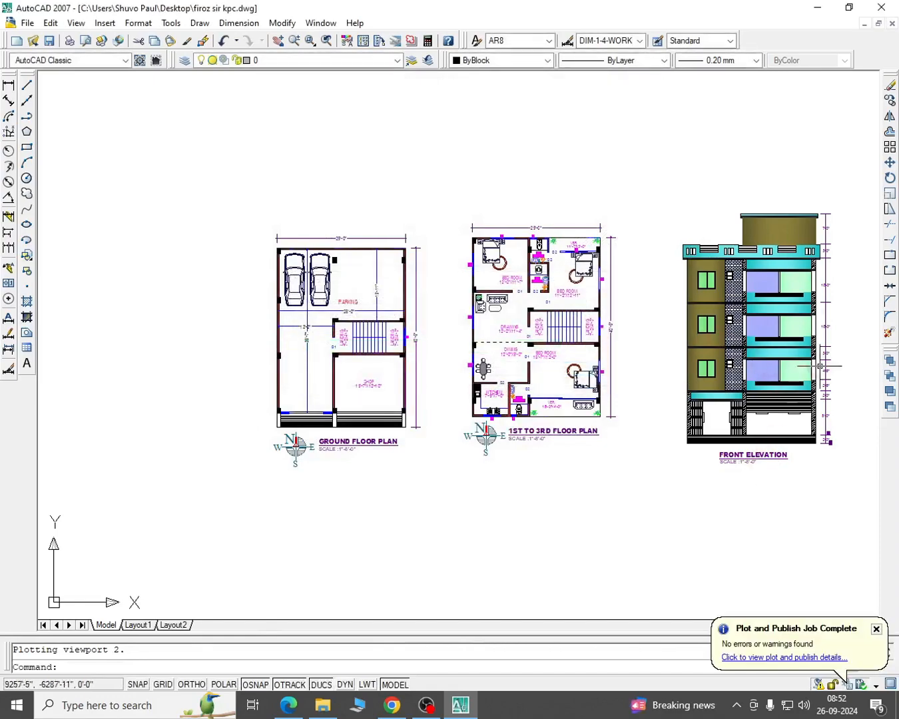
- Open the "floor plan" image from the desktop, check the plotted floor plans and close it
click(818, 8)
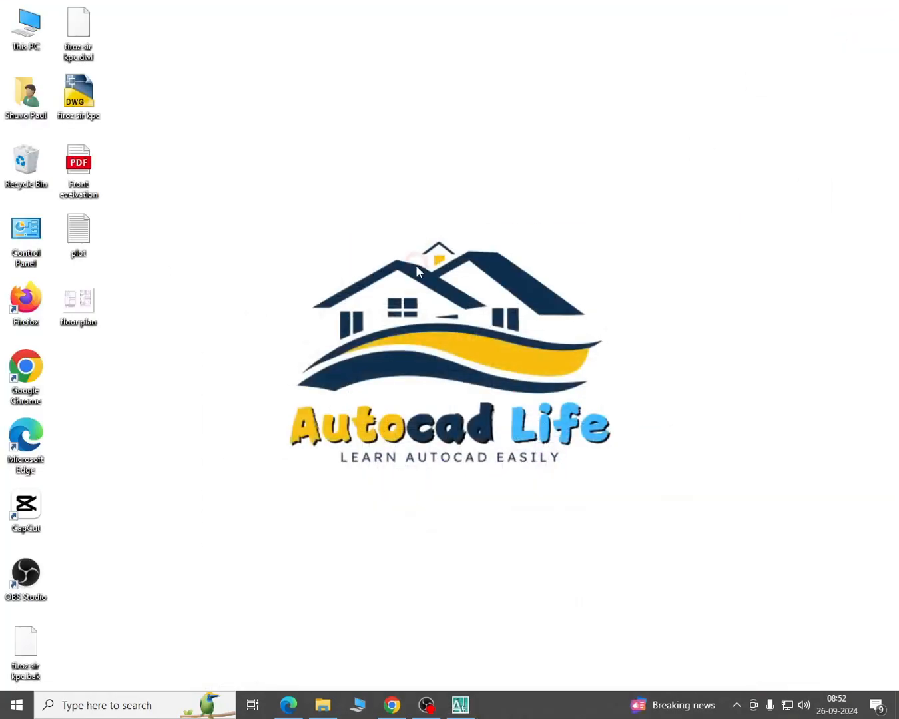
double_click(77, 302)
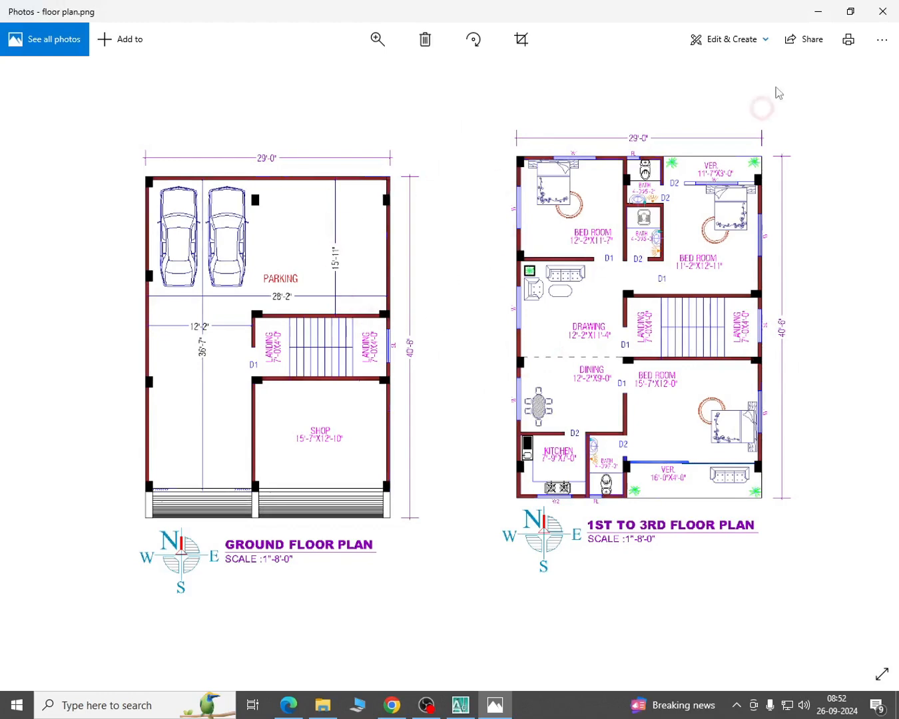
click(882, 11)
- Open the properties of the "floor plan" file on the desktop and check its file type
right_click(73, 302)
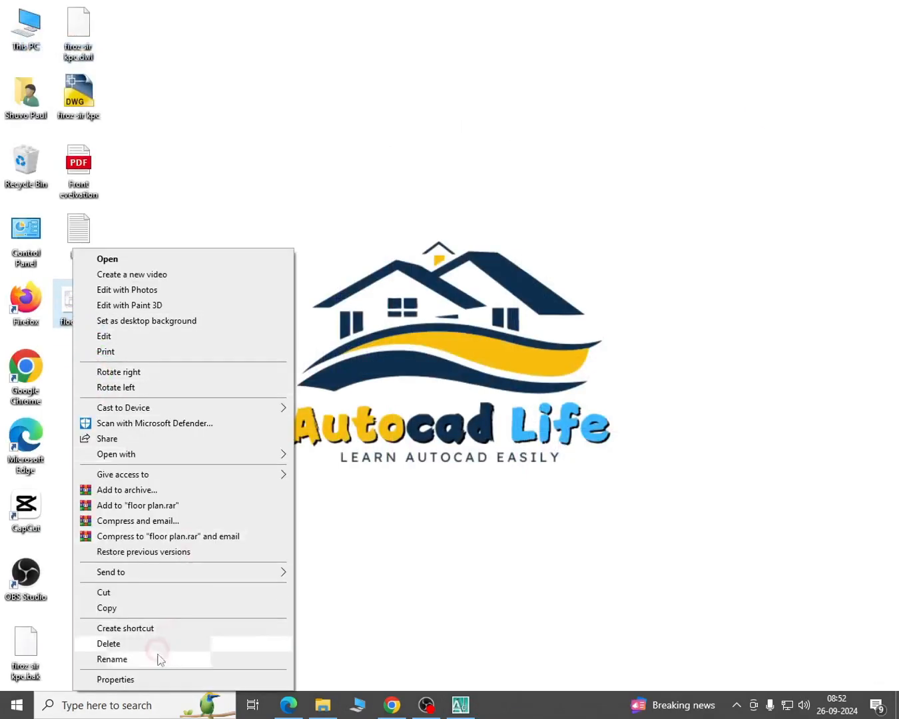
click(143, 679)
drag(218, 316, 289, 228)
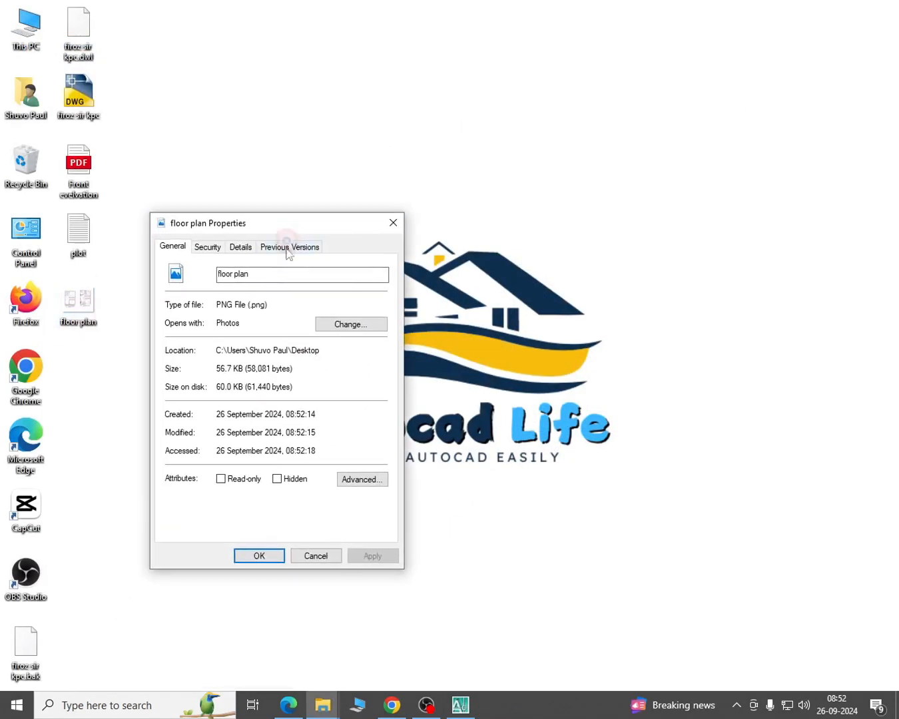
double_click(260, 305)
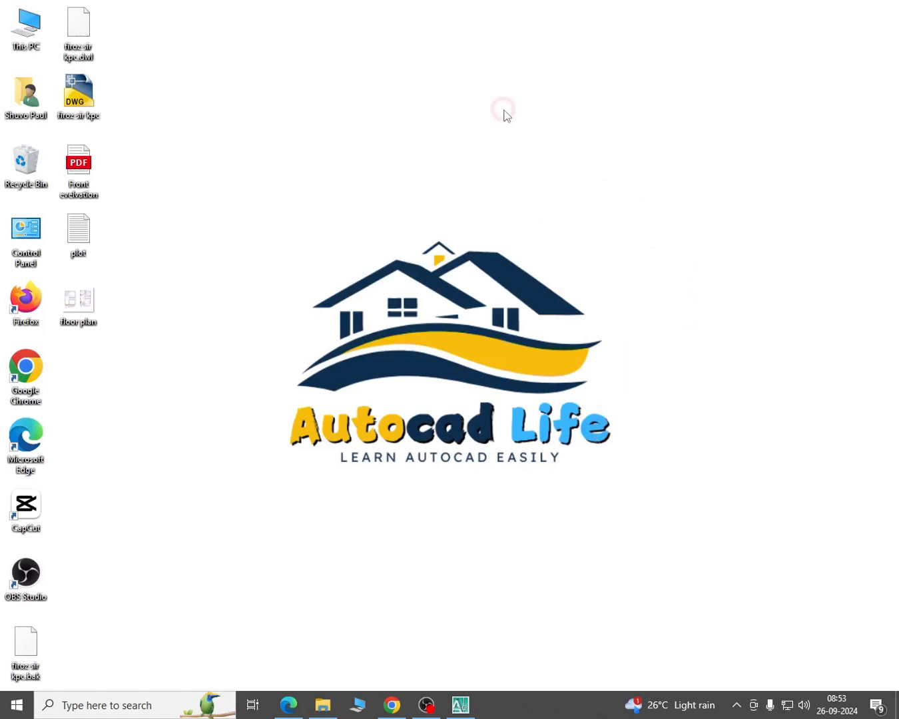
- Switch to Chrome, search Facebook for "autocad life" and open the Auto Cad Life page
mouse_move(391, 705)
click(393, 633)
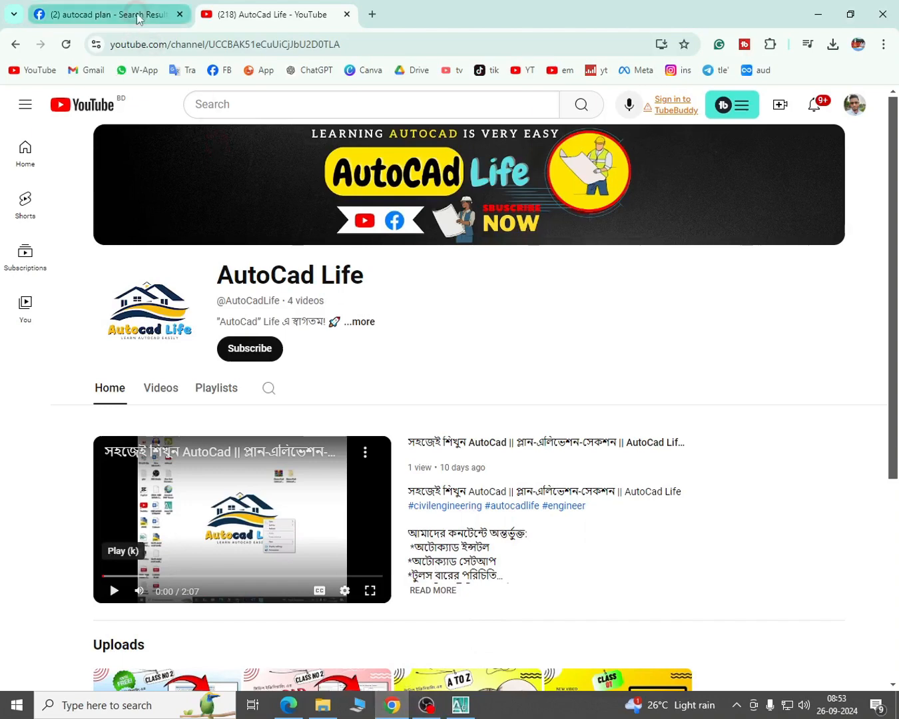
click(161, 14)
click(66, 105)
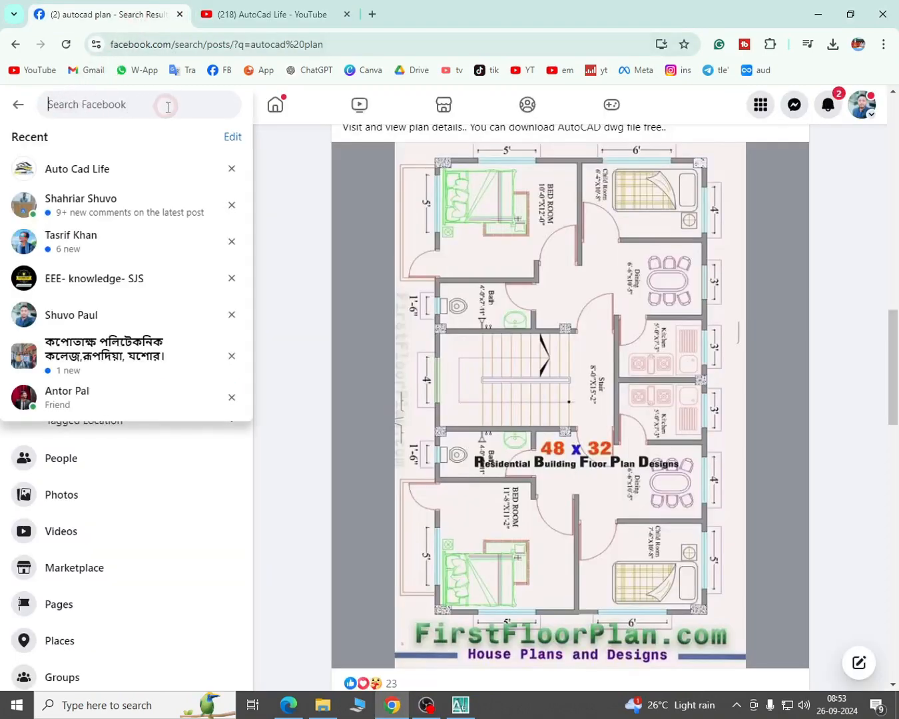
text(auto)
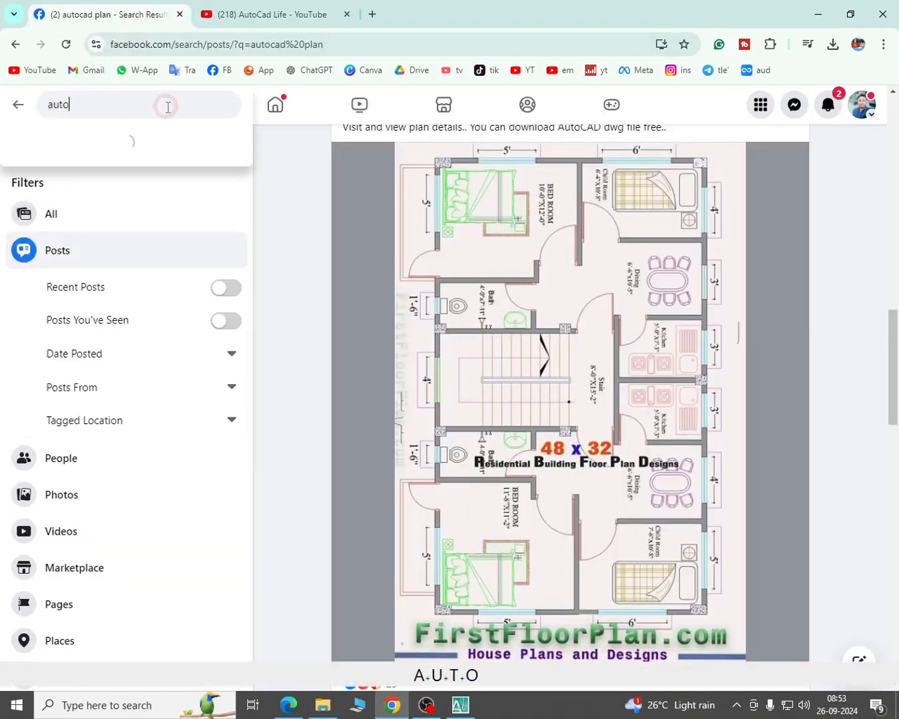
text(cad life)
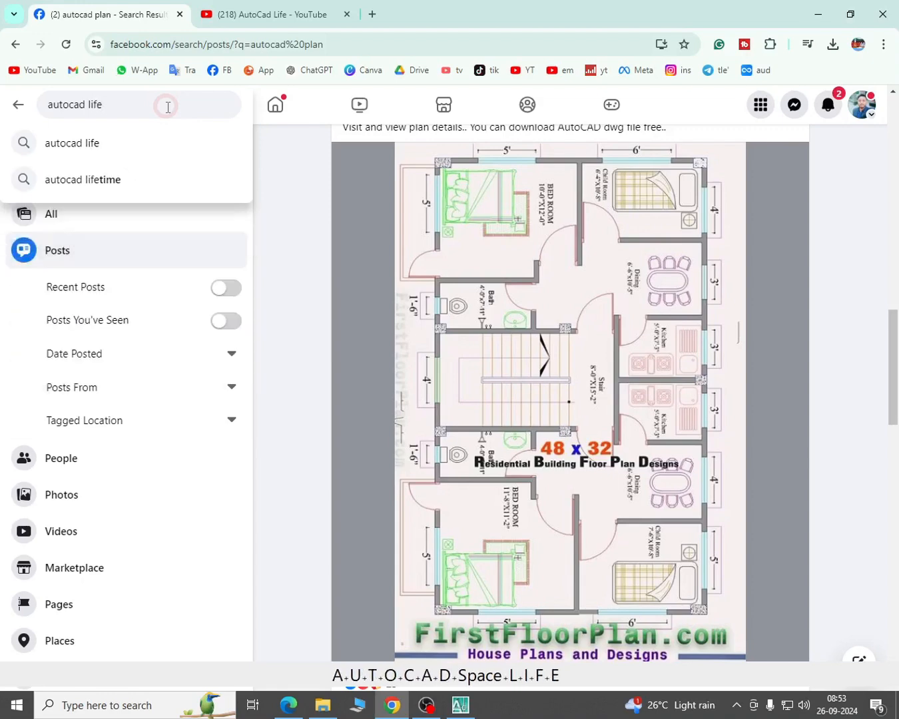
key(Return)
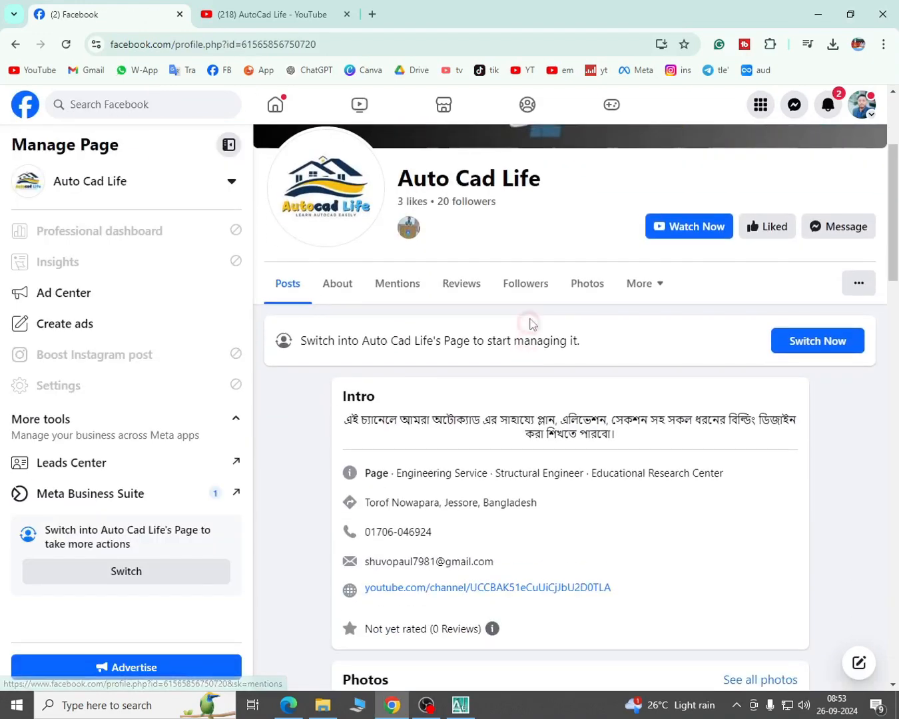
- Look through the Auto Cad Life page's posts and open the September 14 post with the list of course topics
scroll(518, 375, down, 10)
scroll(474, 259, down, 10)
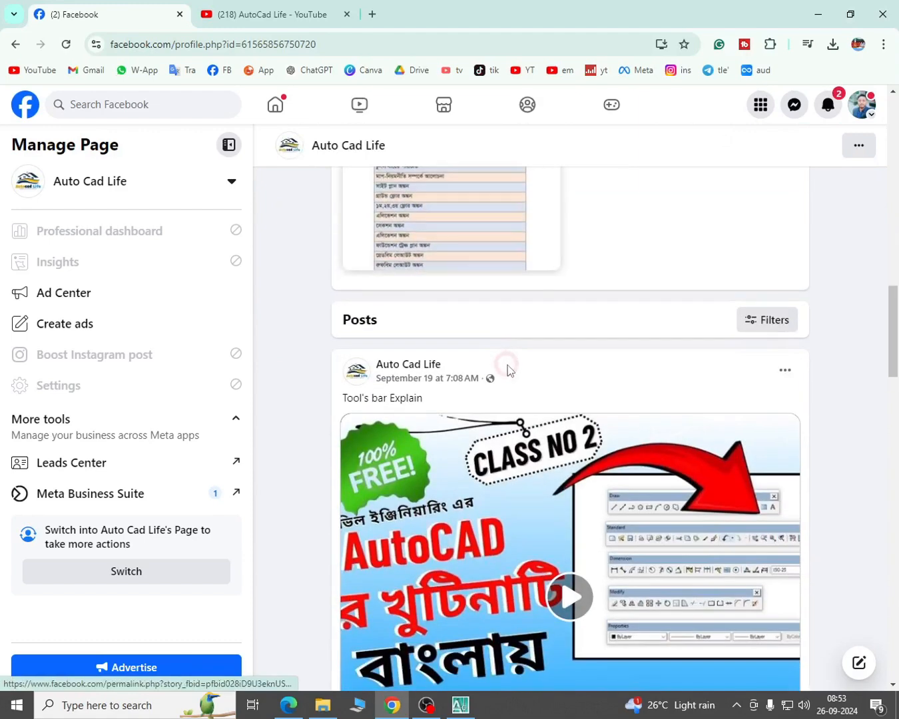
scroll(607, 460, up, 7)
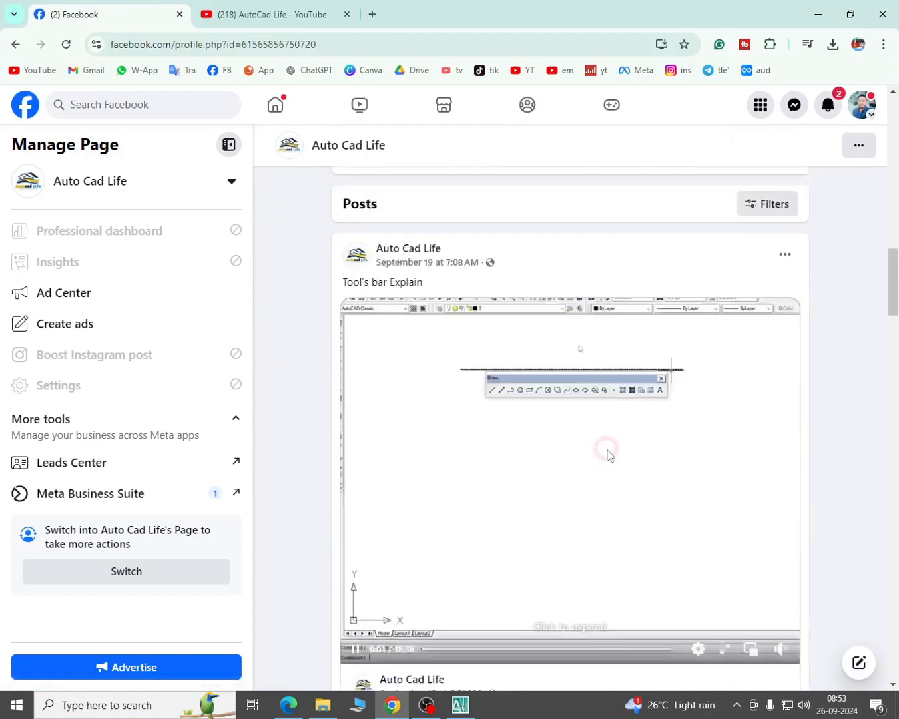
click(448, 341)
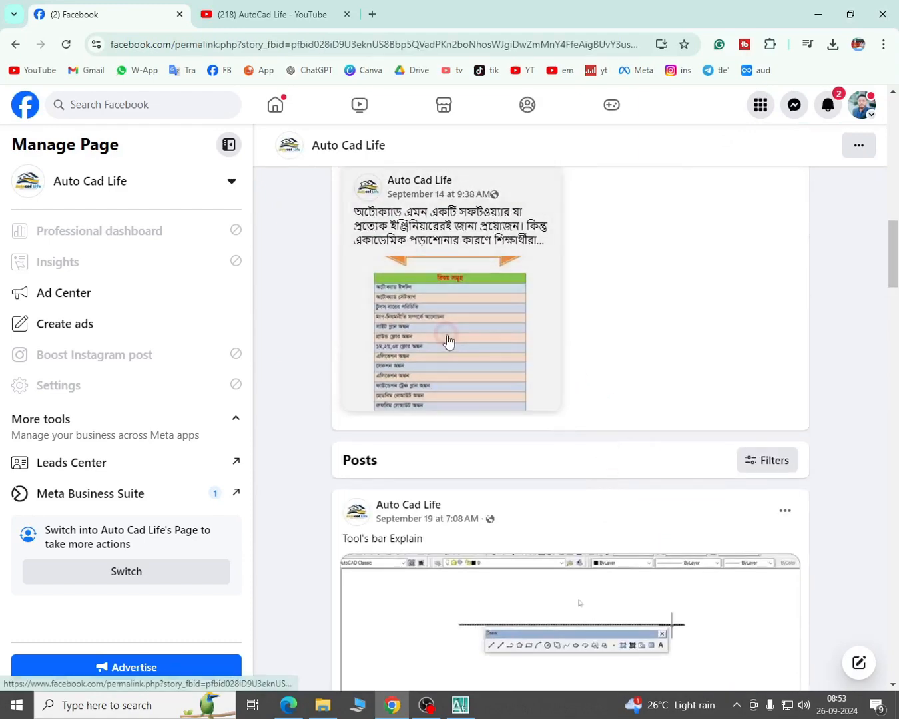
scroll(451, 501, down, 2)
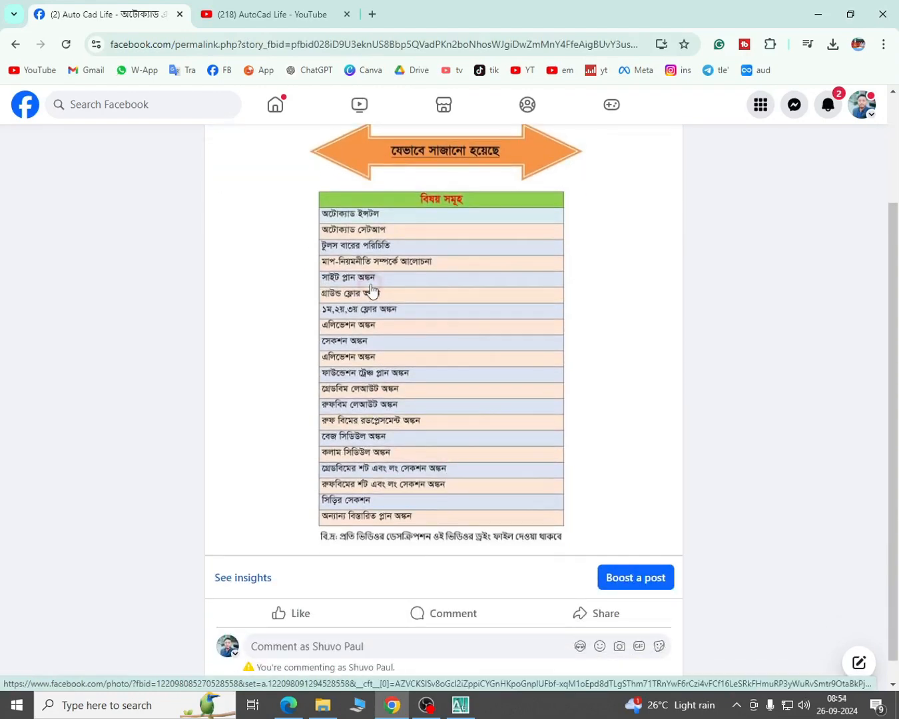
- Subscribe to the AutoCad Life channel on YouTube and return to the Facebook post with the course topics
key(ctrl+Tab)
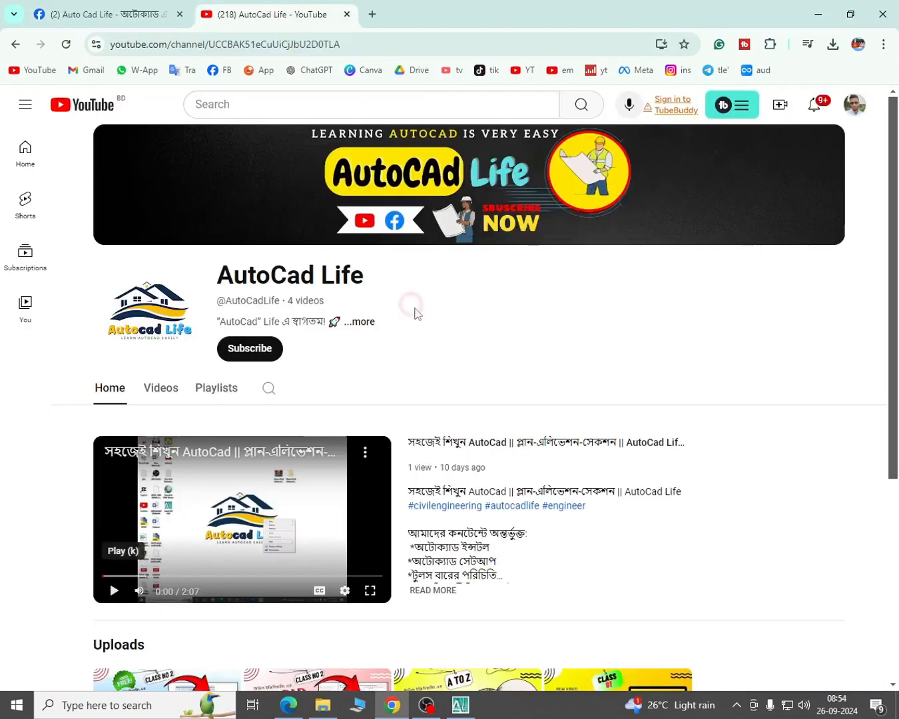
click(256, 349)
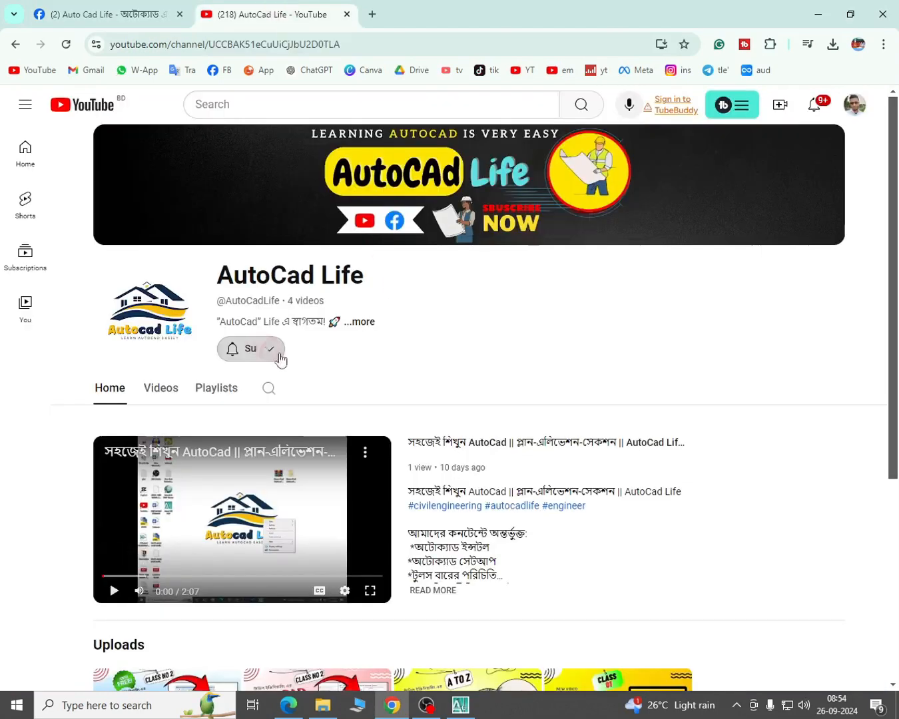
click(89, 12)
scroll(486, 300, up, 2)
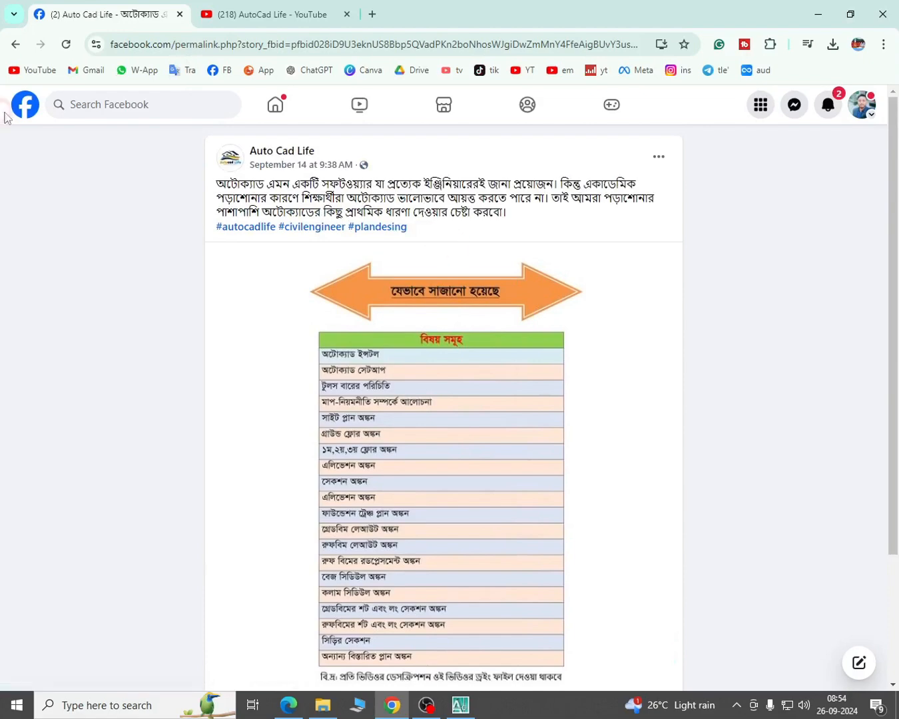